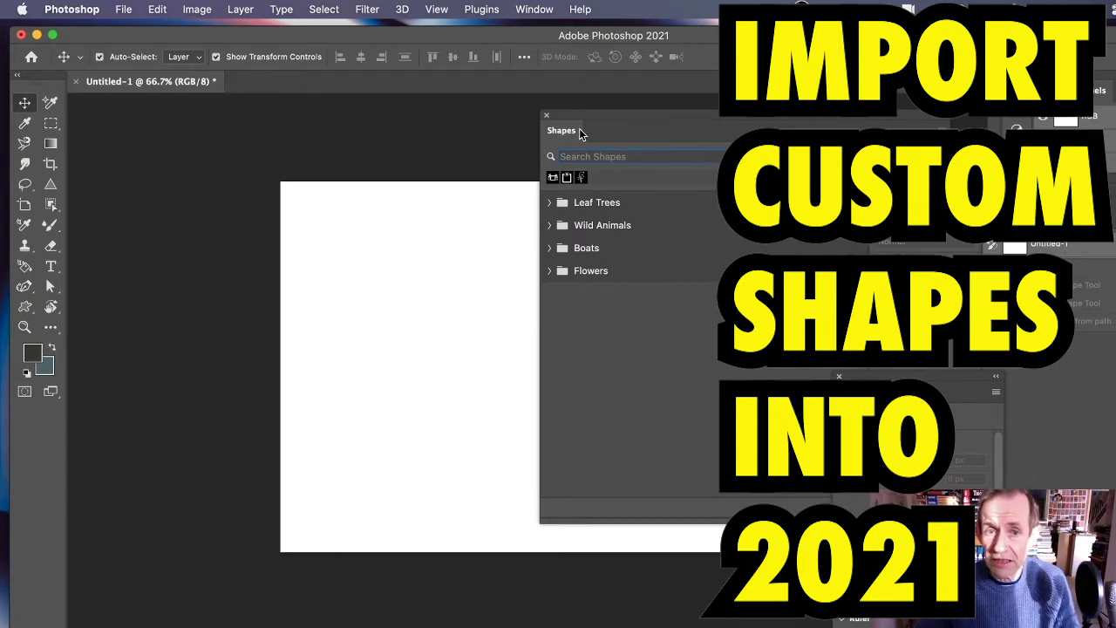
- Open the Shapes panel from the Window menu to see Leaf Trees, Wild Animals, Boats and Flowers
{"action": "left_click", "coordinate": [534, 9]}
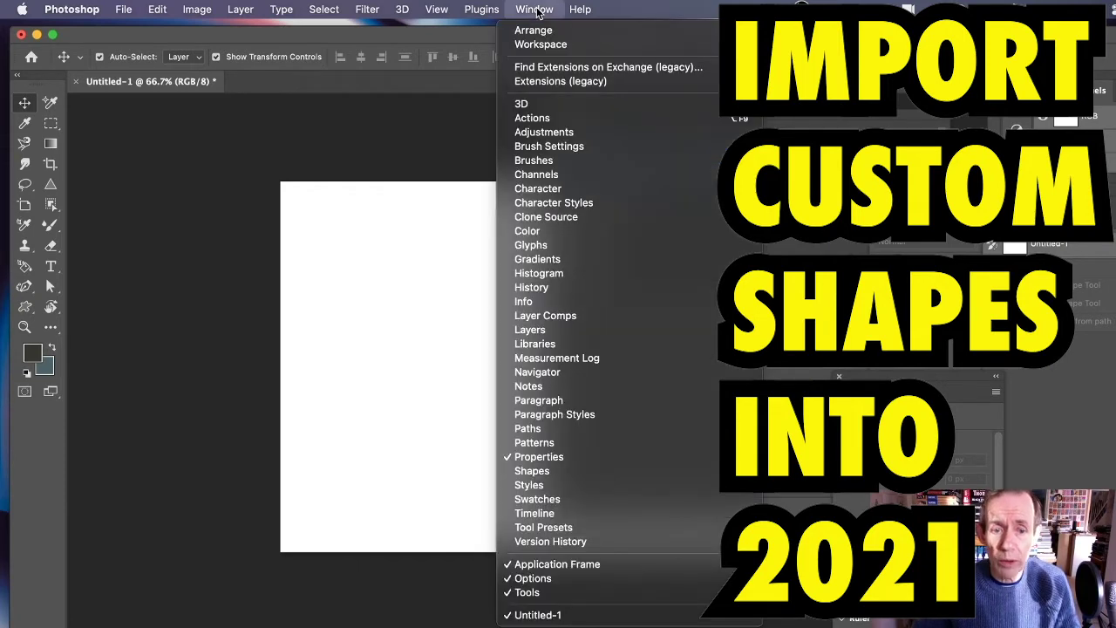
{"action": "left_click", "coordinate": [532, 477]}
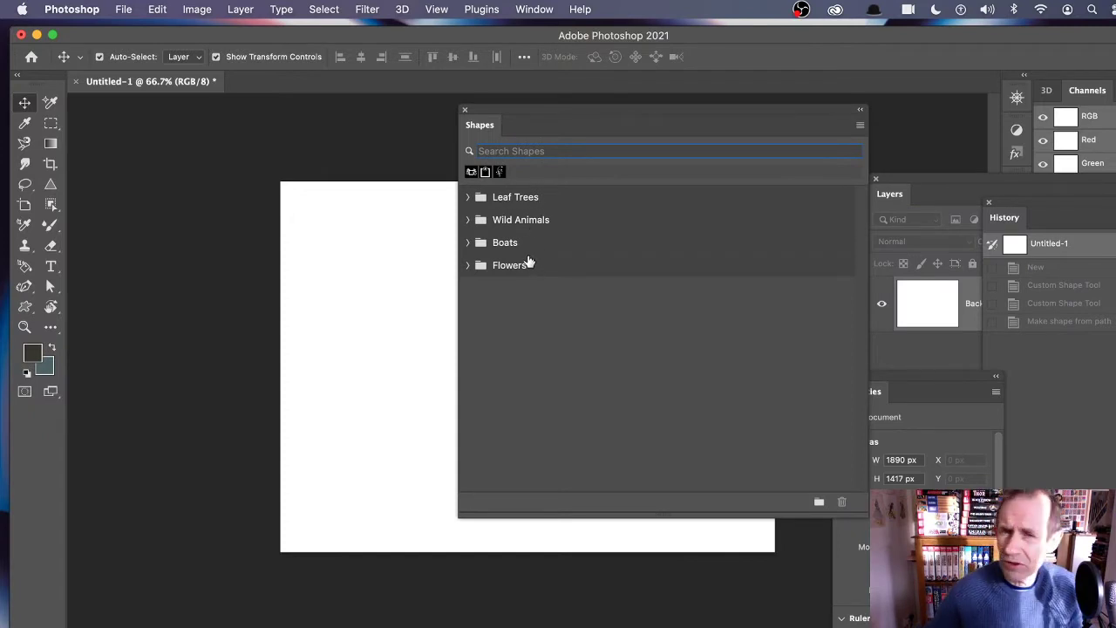
- Import GX53_Embellish5_001.csh through the Shapes panel menu's Import Shapes command
{"action": "left_click", "coordinate": [861, 128]}
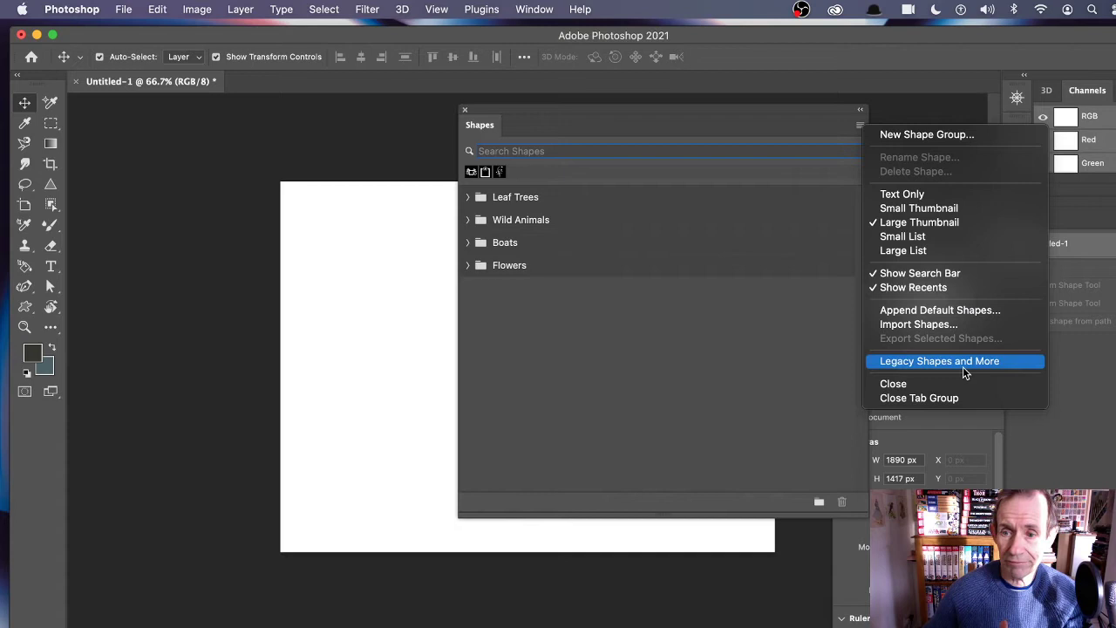
{"action": "left_click", "coordinate": [922, 326]}
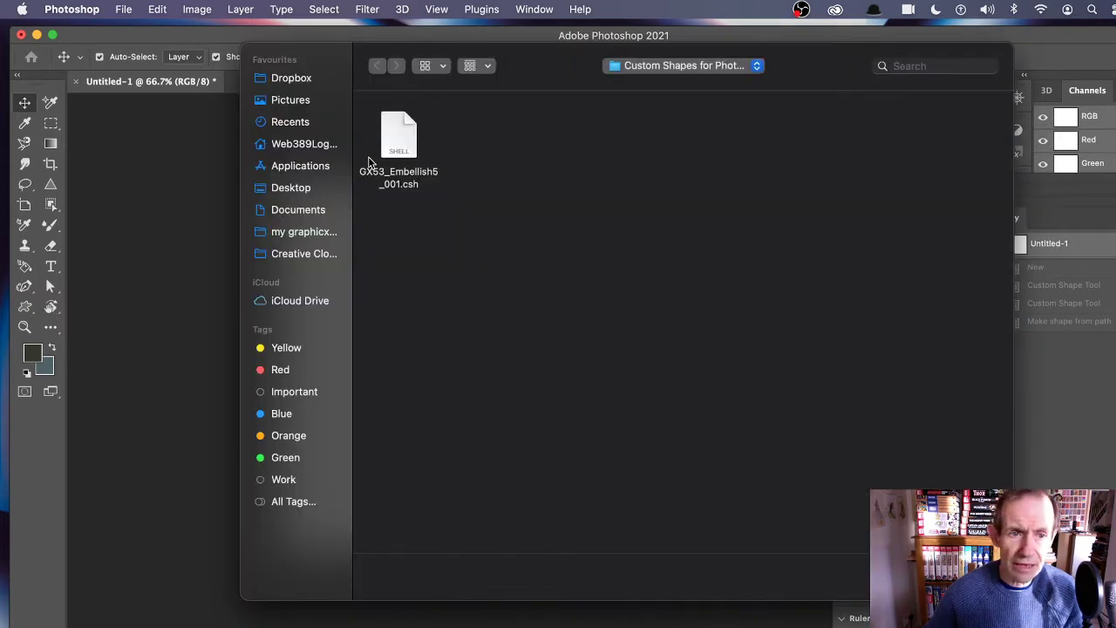
{"action": "left_click", "coordinate": [407, 157]}
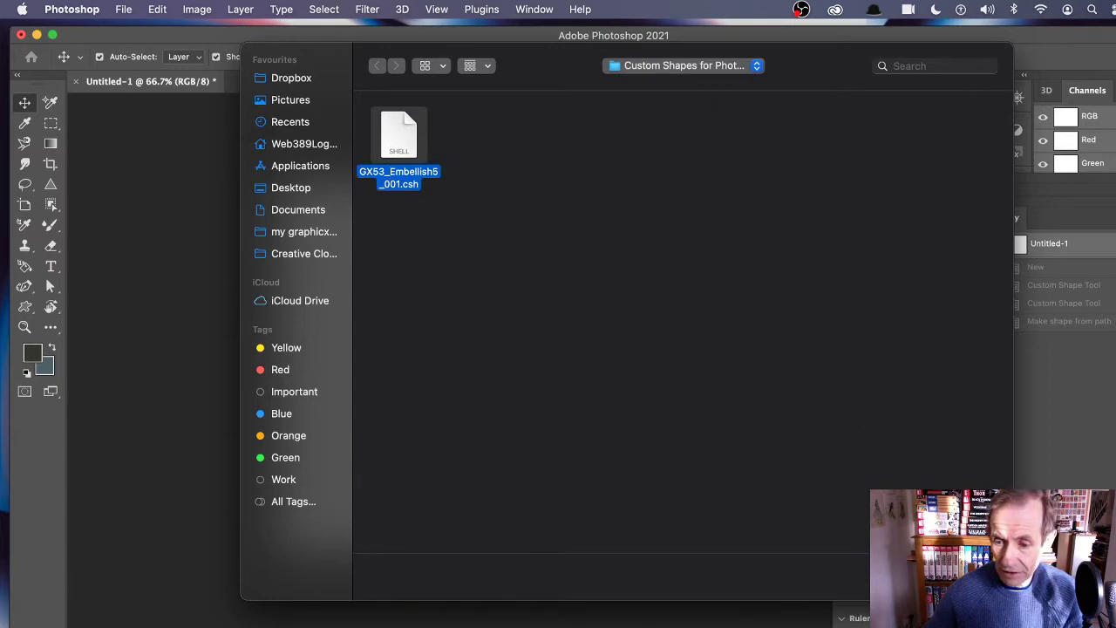
{"action": "key", "text": "Return"}
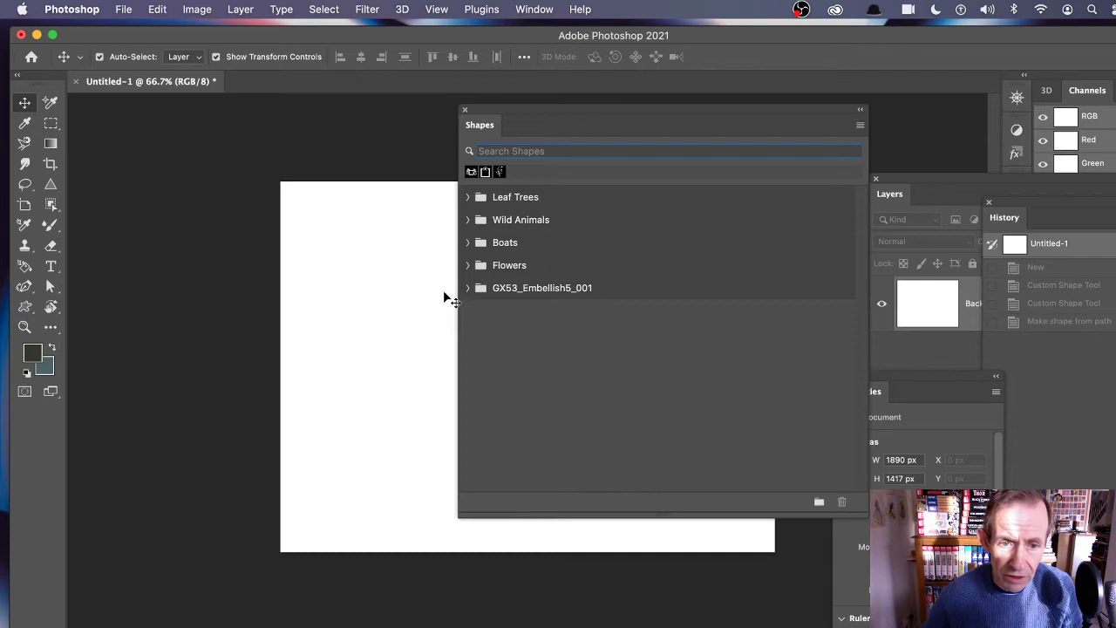
- Expand GX53_Embellish5_001, select its J-curl shape, and activate the Custom Shape tool
{"action": "left_click", "coordinate": [468, 290]}
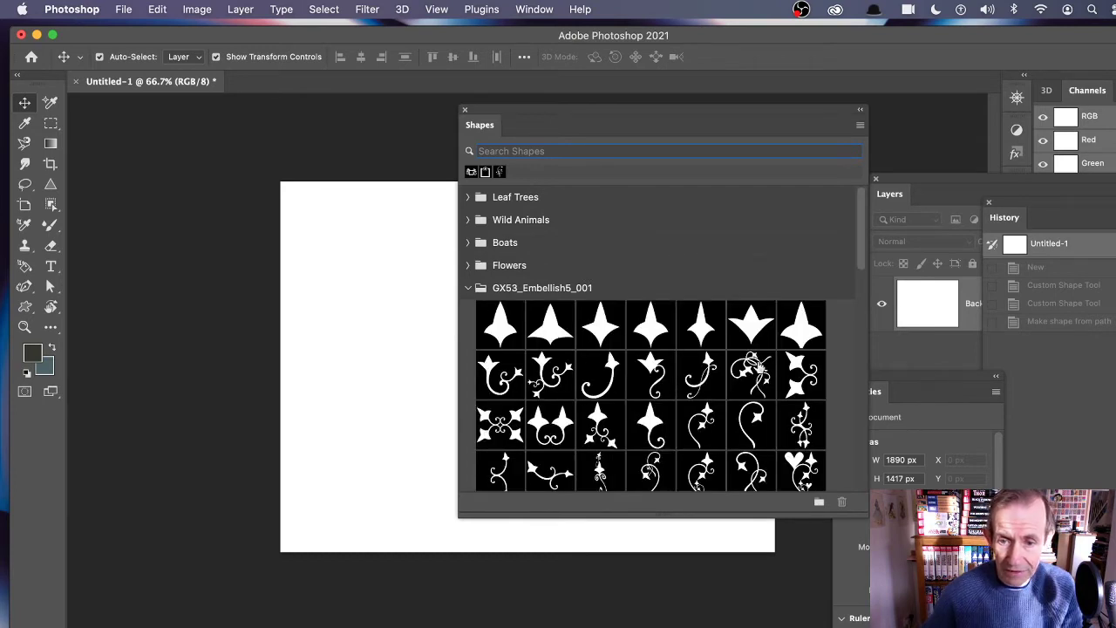
{"action": "left_click", "coordinate": [751, 375]}
{"action": "left_click", "coordinate": [601, 375]}
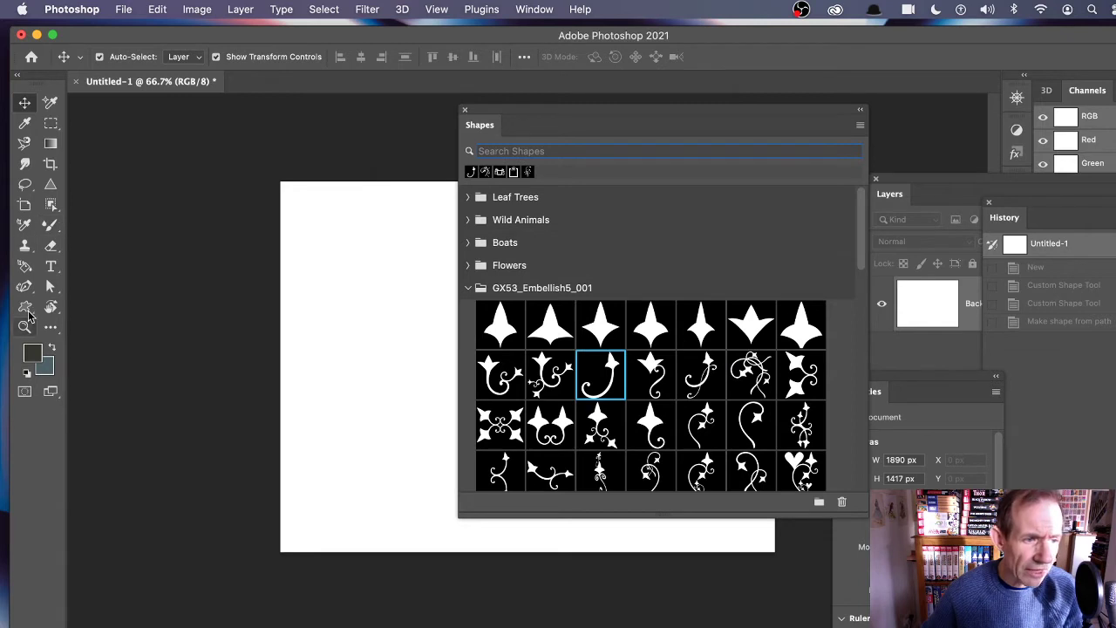
{"action": "left_click", "coordinate": [24, 310]}
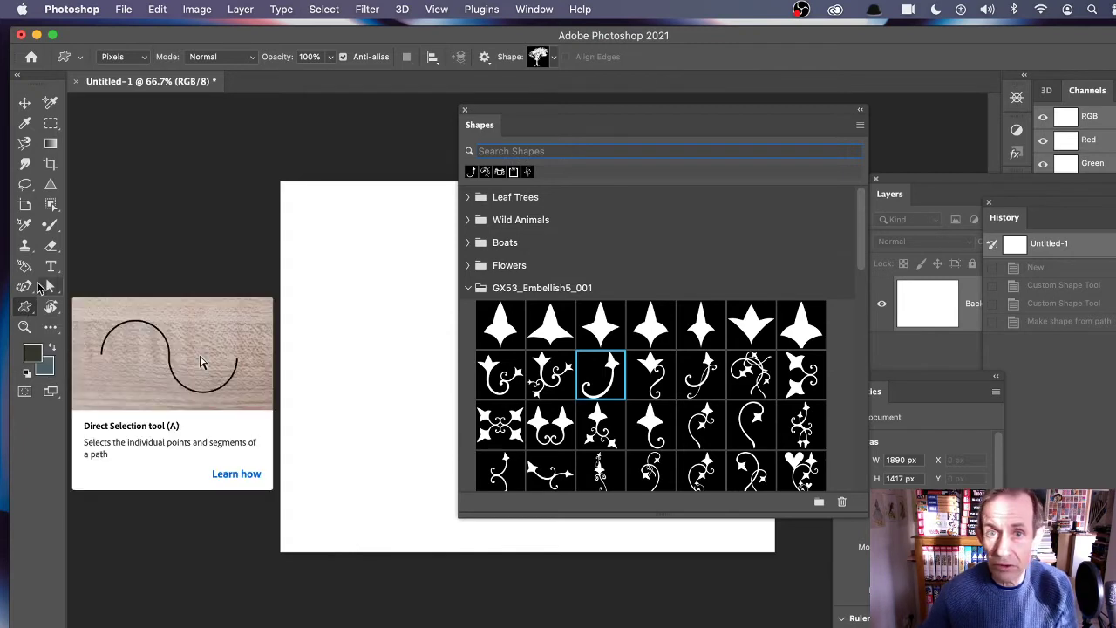
- Set the Custom Shape tool's drawing mode to Shape
{"action": "right_click", "coordinate": [26, 306]}
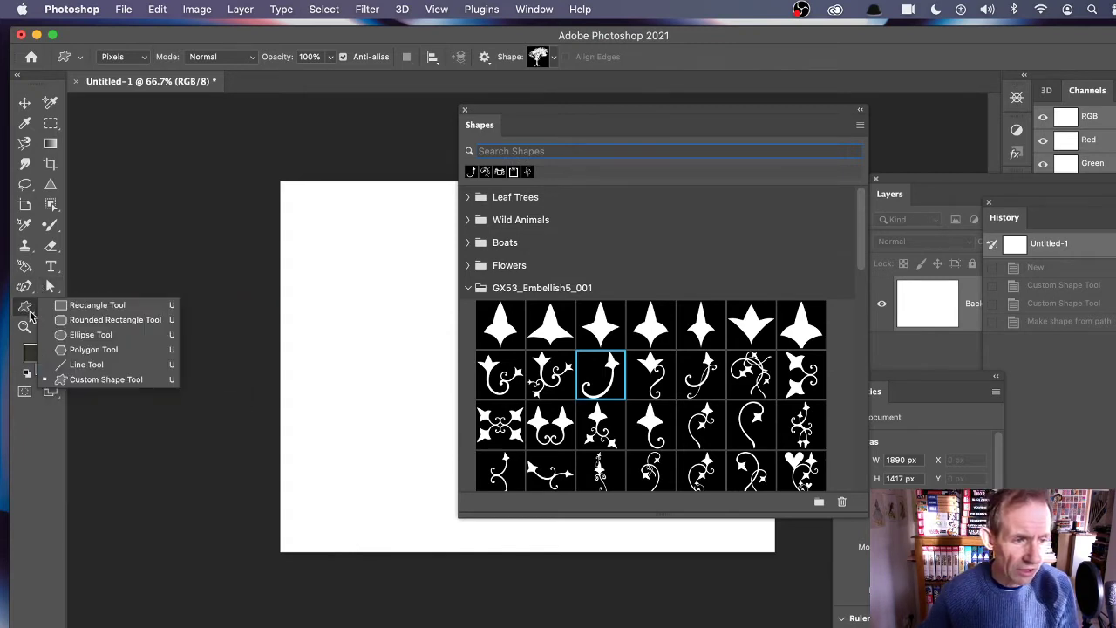
{"action": "left_click", "coordinate": [99, 382]}
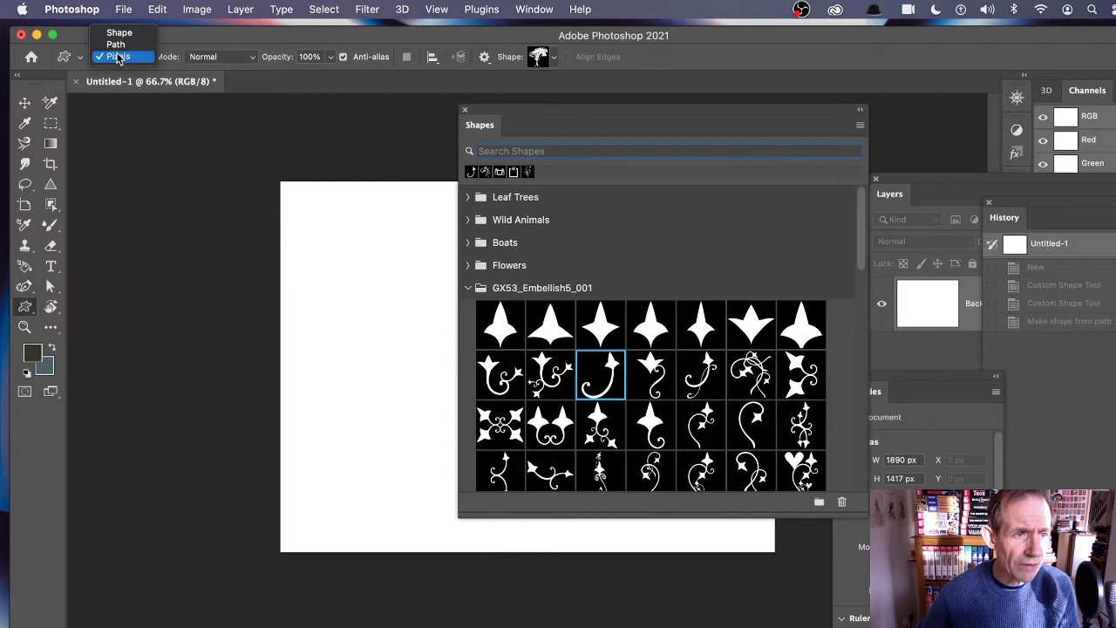
{"action": "left_click", "coordinate": [118, 57]}
{"action": "left_click", "coordinate": [120, 34]}
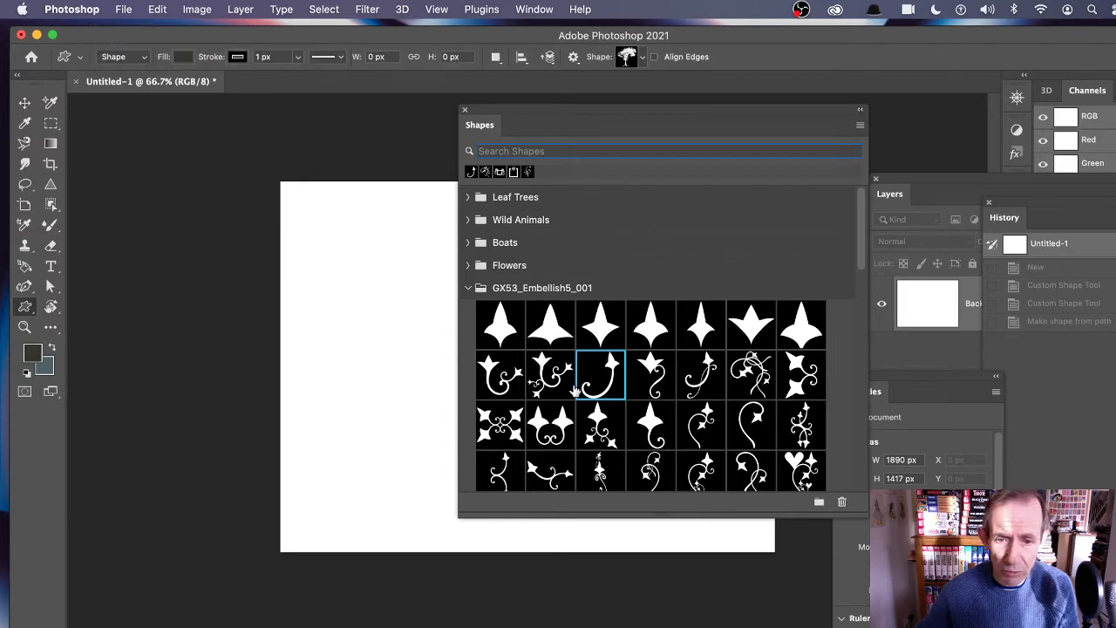
- Place a swirl embellishment on the canvas, cancel its repositioning, and delete the layer
{"action": "left_click_drag", "start_coordinate": [552, 375], "coordinate": [332, 349]}
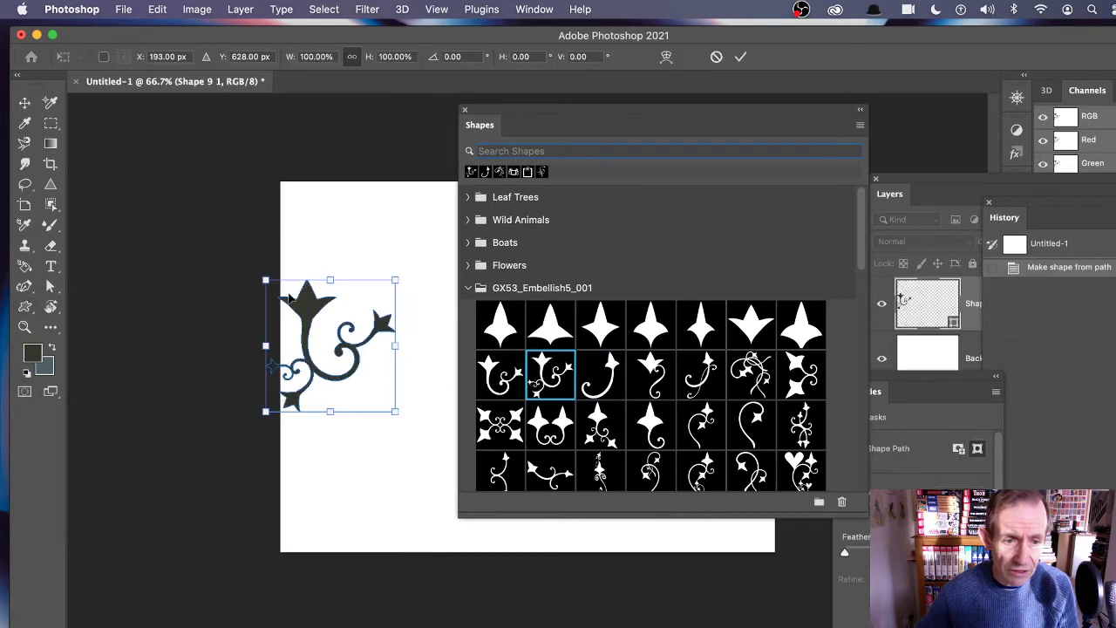
{"action": "left_click_drag", "start_coordinate": [304, 308], "coordinate": [318, 256]}
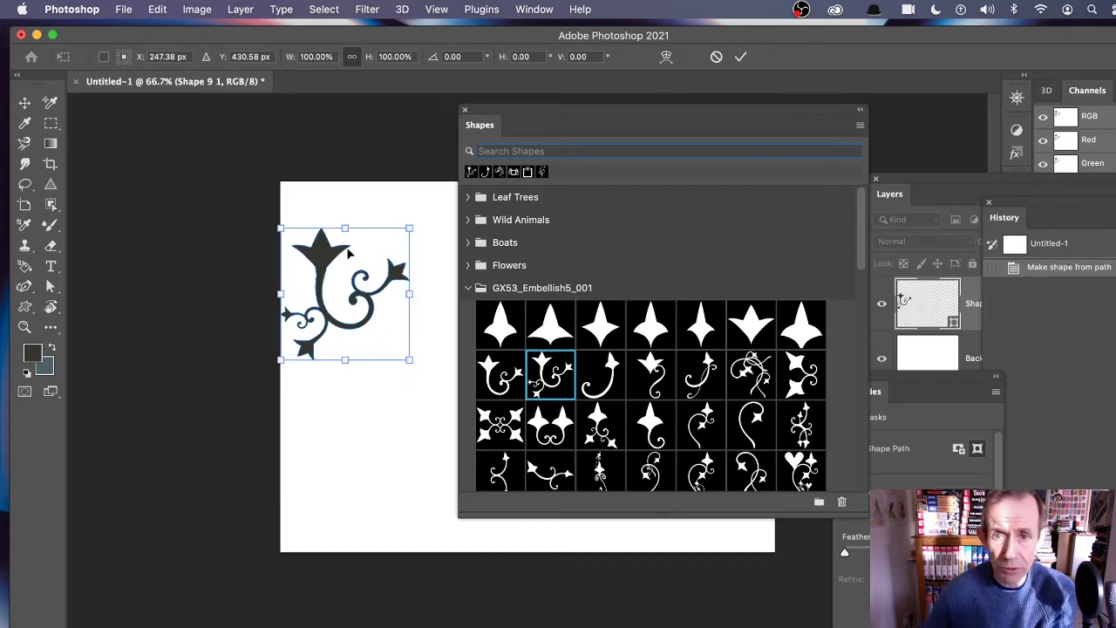
{"action": "left_click", "coordinate": [716, 58]}
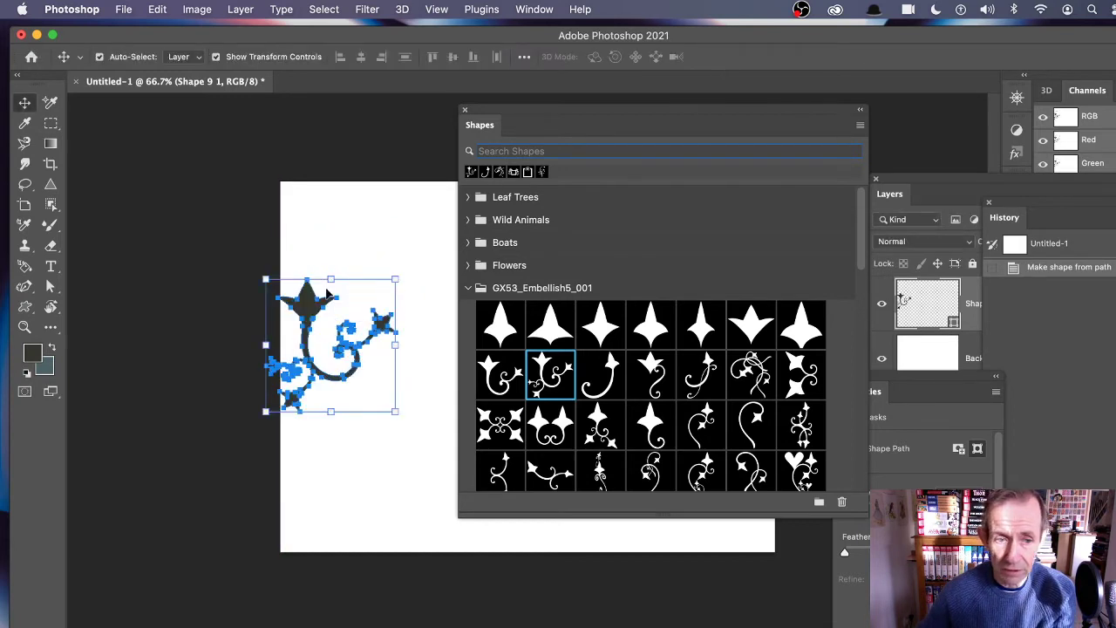
{"action": "key", "text": "Delete"}
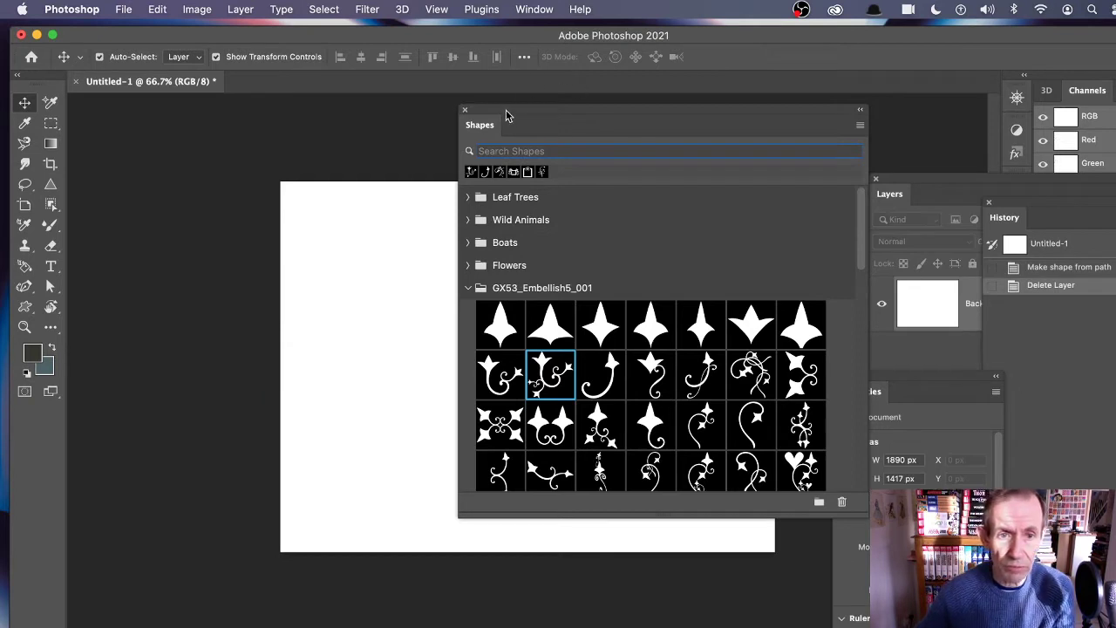
- Switch the Custom Shape tool's drawing mode to Pixels
{"action": "left_click_drag", "start_coordinate": [506, 115], "coordinate": [539, 114]}
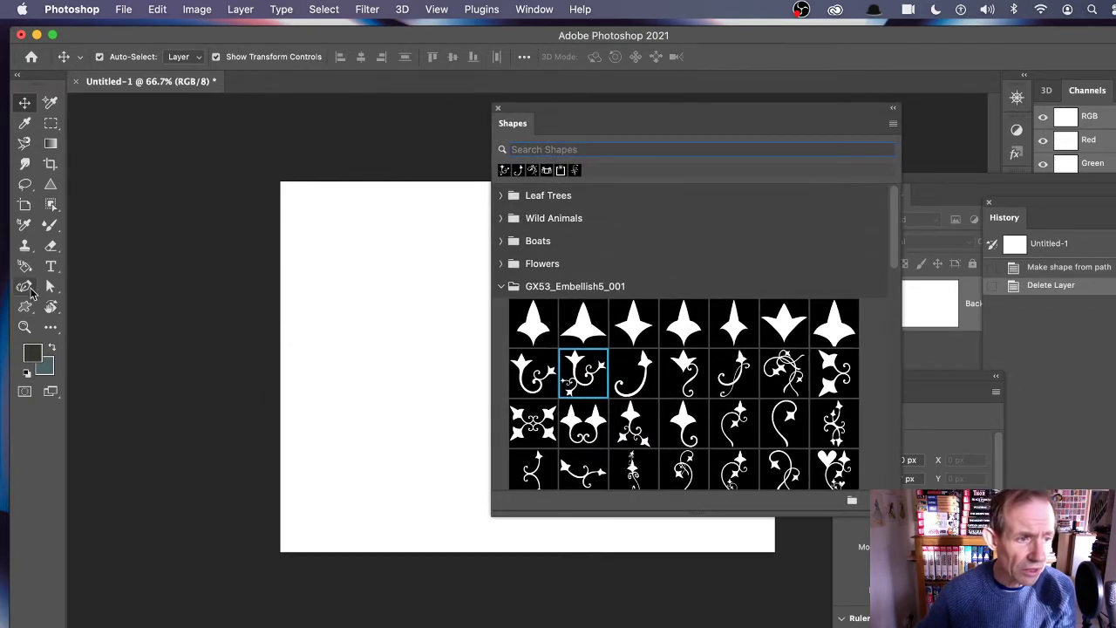
{"action": "left_click", "coordinate": [25, 307]}
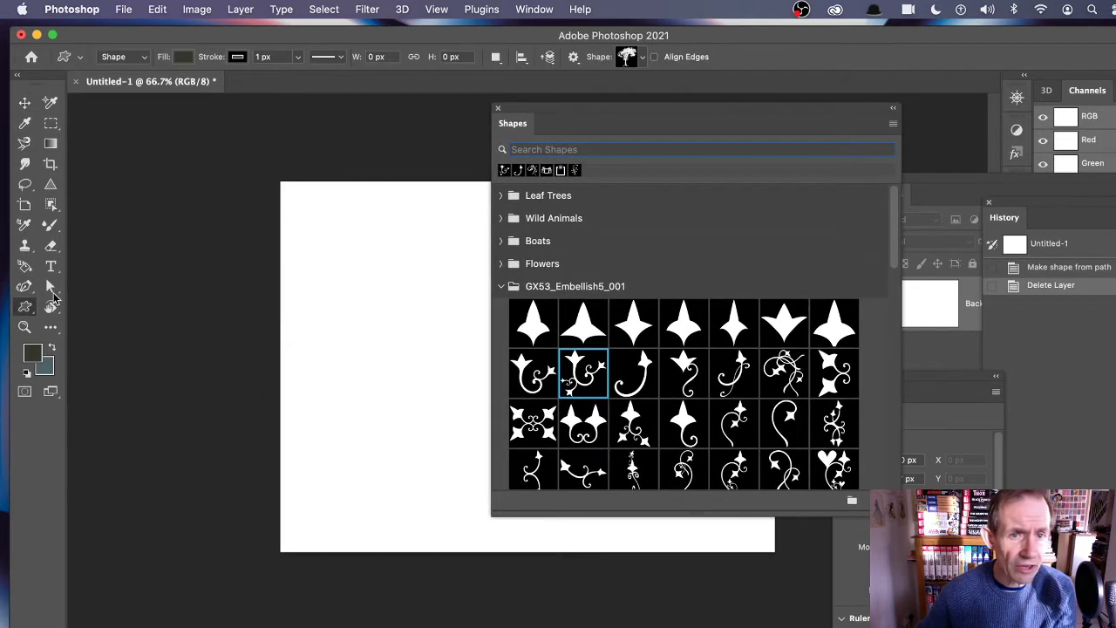
{"action": "left_click", "coordinate": [113, 56]}
{"action": "left_click", "coordinate": [114, 81]}
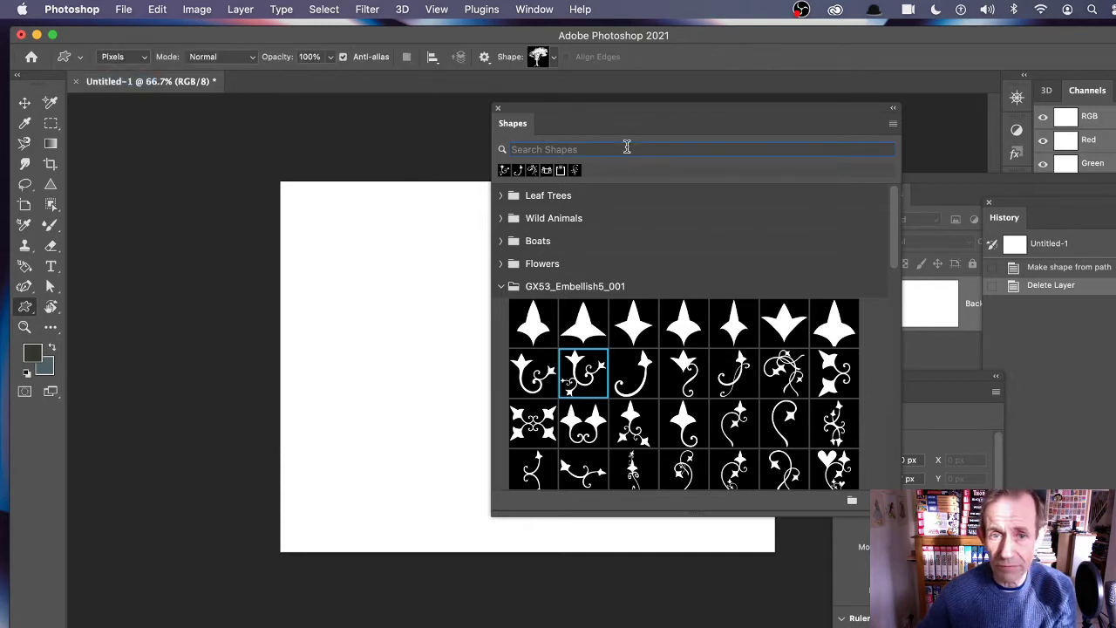
- Reposition the Shapes panel and collapse the GX53_Embellish5_001 group
{"action": "left_click_drag", "start_coordinate": [558, 114], "coordinate": [920, 149]}
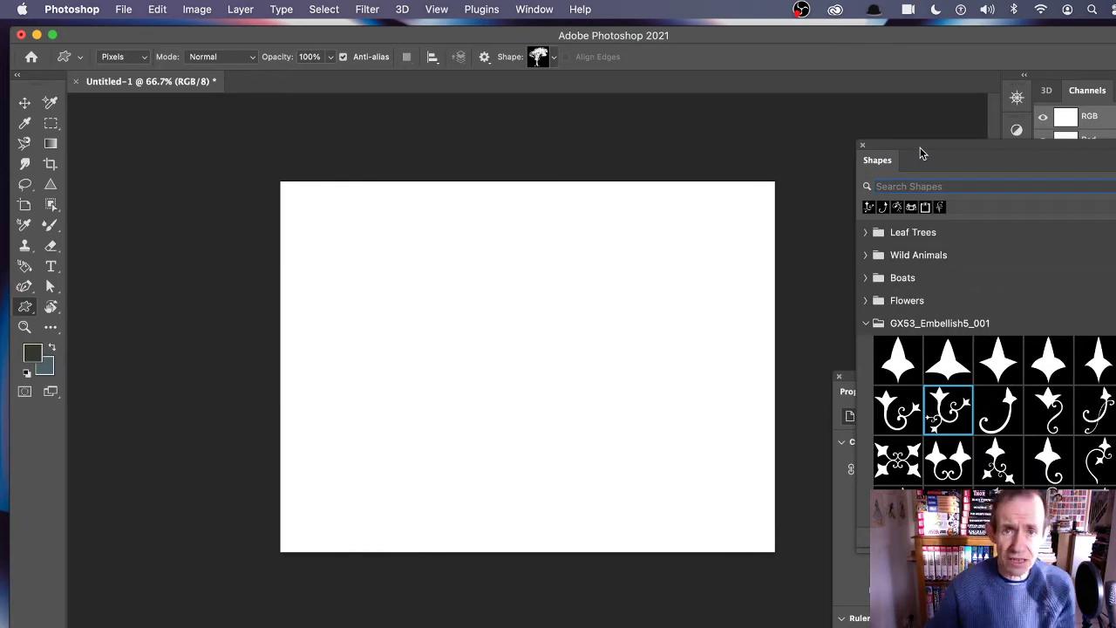
{"action": "left_click_drag", "start_coordinate": [948, 144], "coordinate": [618, 116]}
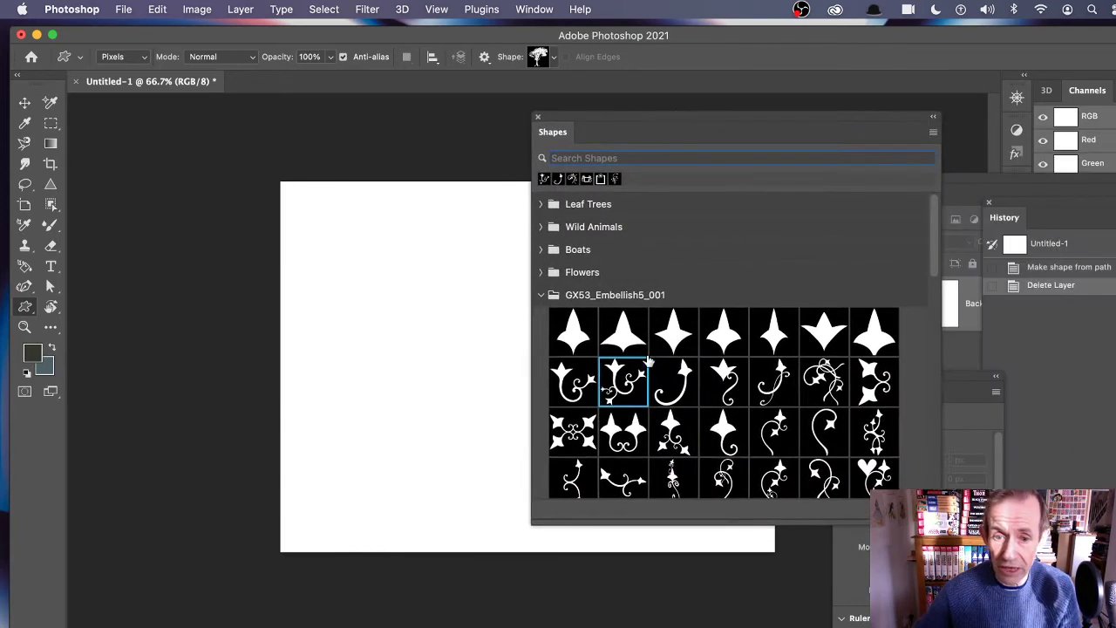
{"action": "left_click", "coordinate": [542, 295]}
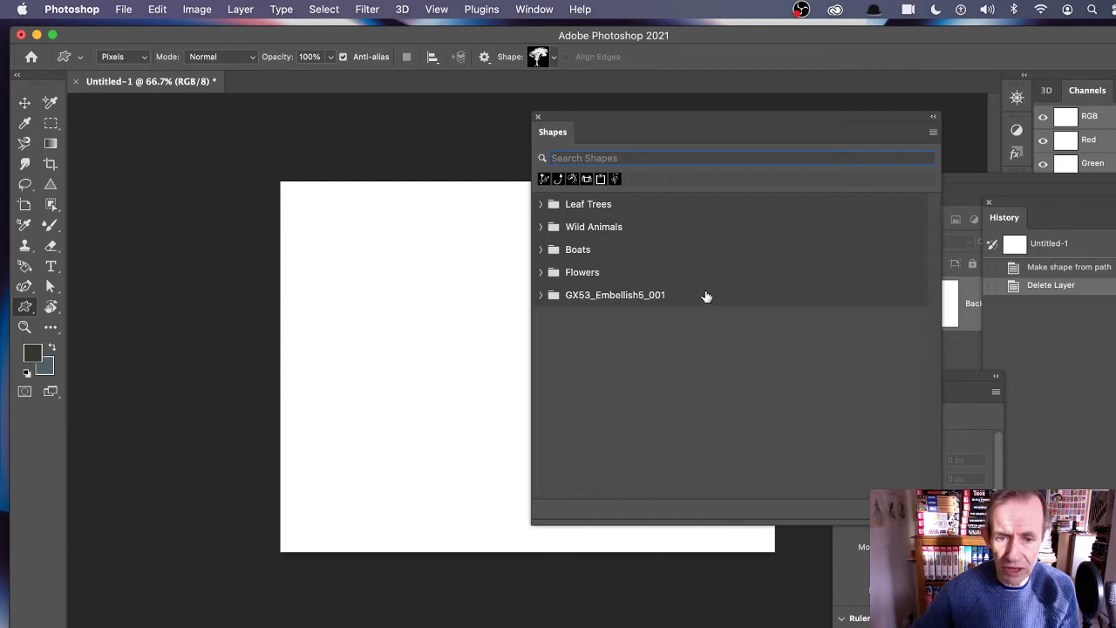
- Import GX64_Embellish7_001.csh from Swirls - 64 > Custom Shapes for Photoshop, expand it, close panel
{"action": "left_click", "coordinate": [934, 134]}
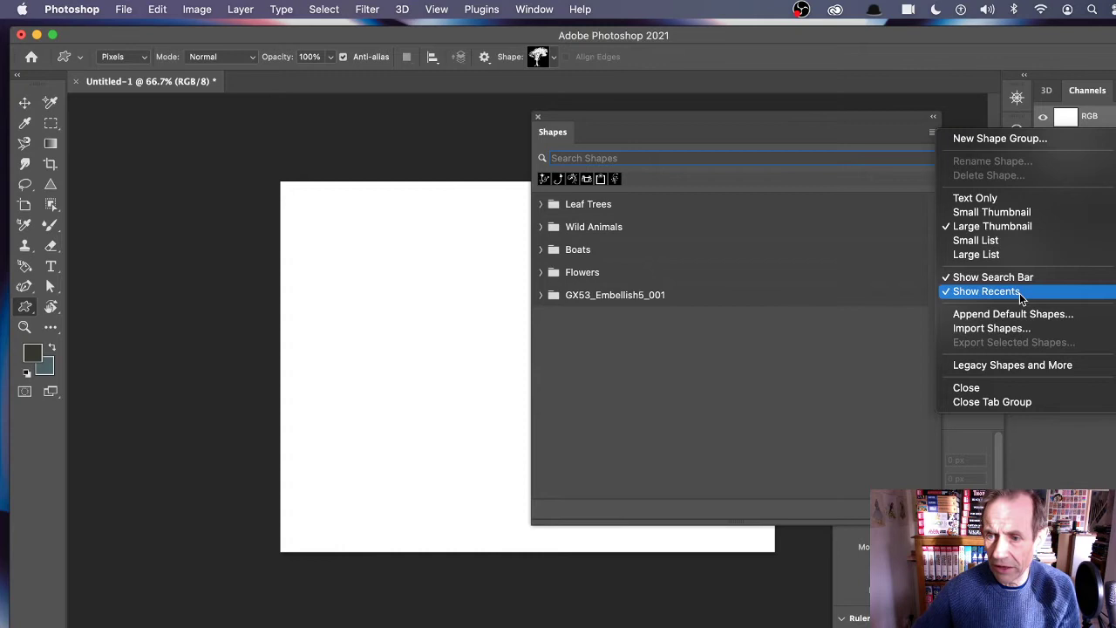
{"action": "left_click", "coordinate": [1011, 329]}
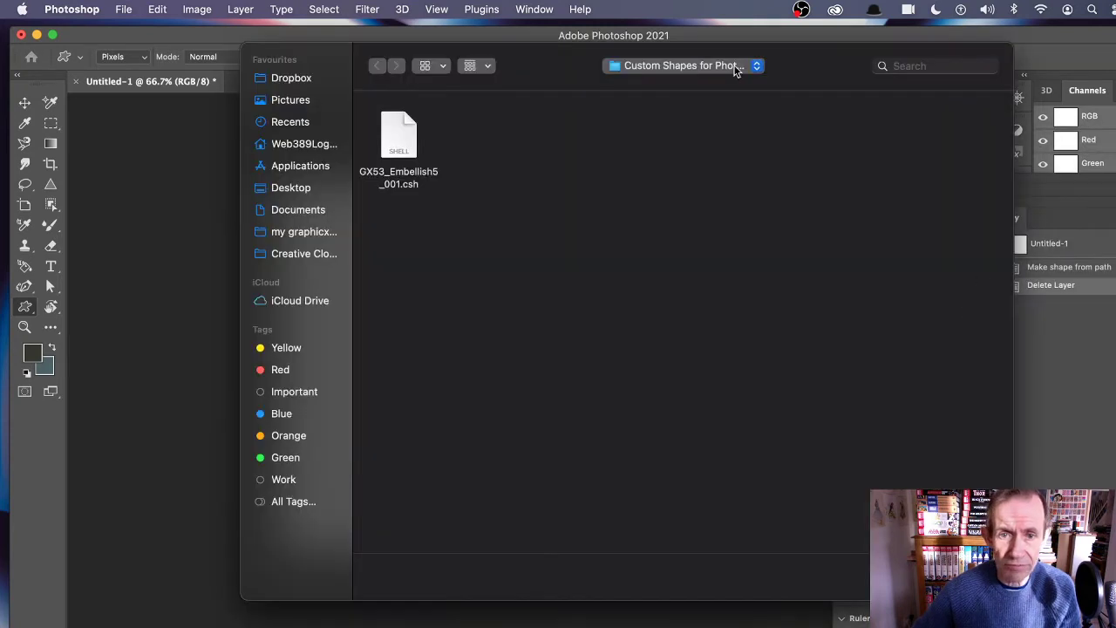
{"action": "left_click", "coordinate": [695, 68]}
{"action": "left_click", "coordinate": [698, 103]}
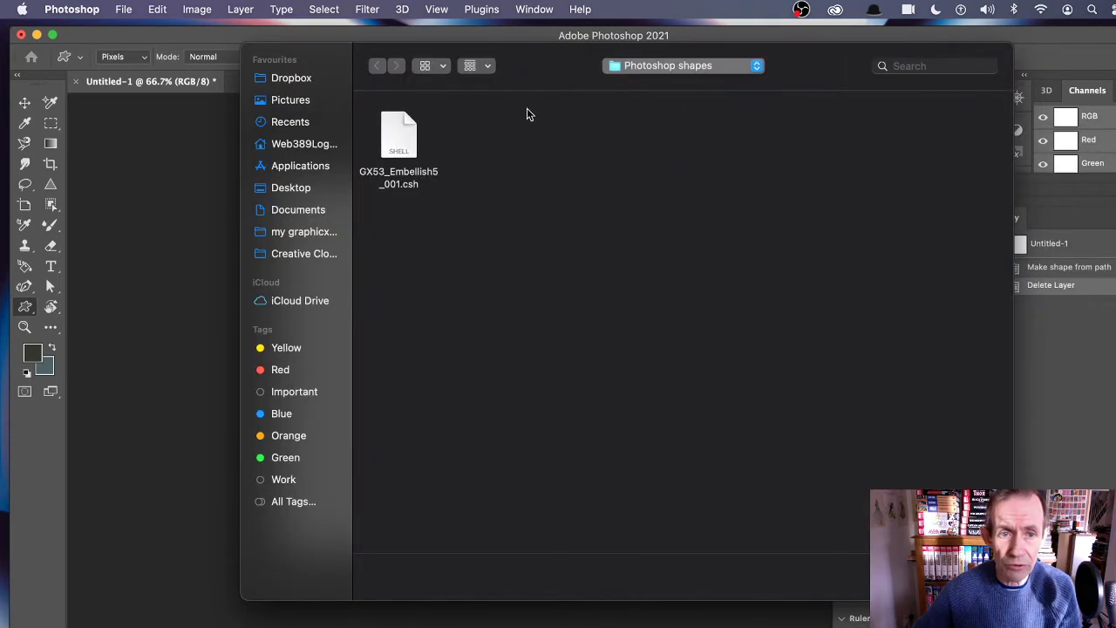
{"action": "double_click", "coordinate": [410, 148]}
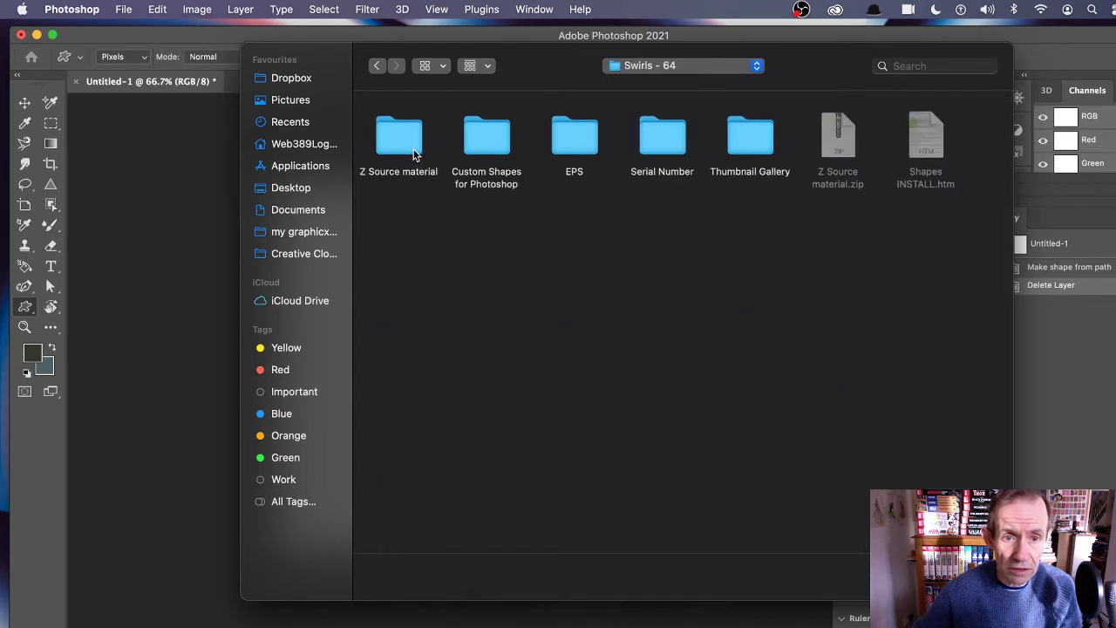
{"action": "double_click", "coordinate": [480, 146]}
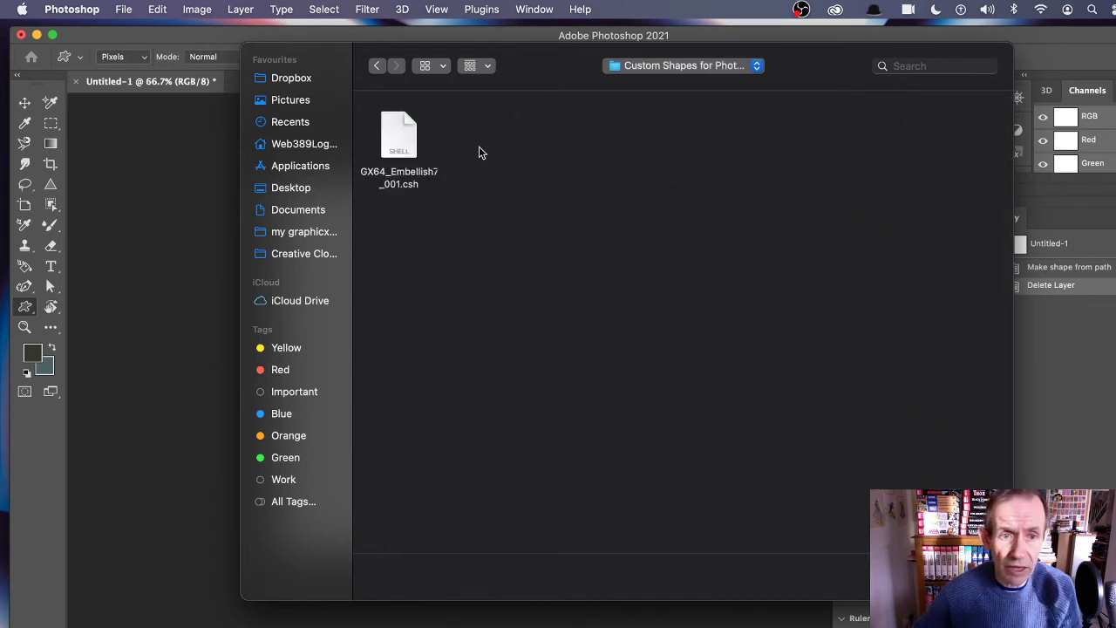
{"action": "left_click", "coordinate": [390, 144]}
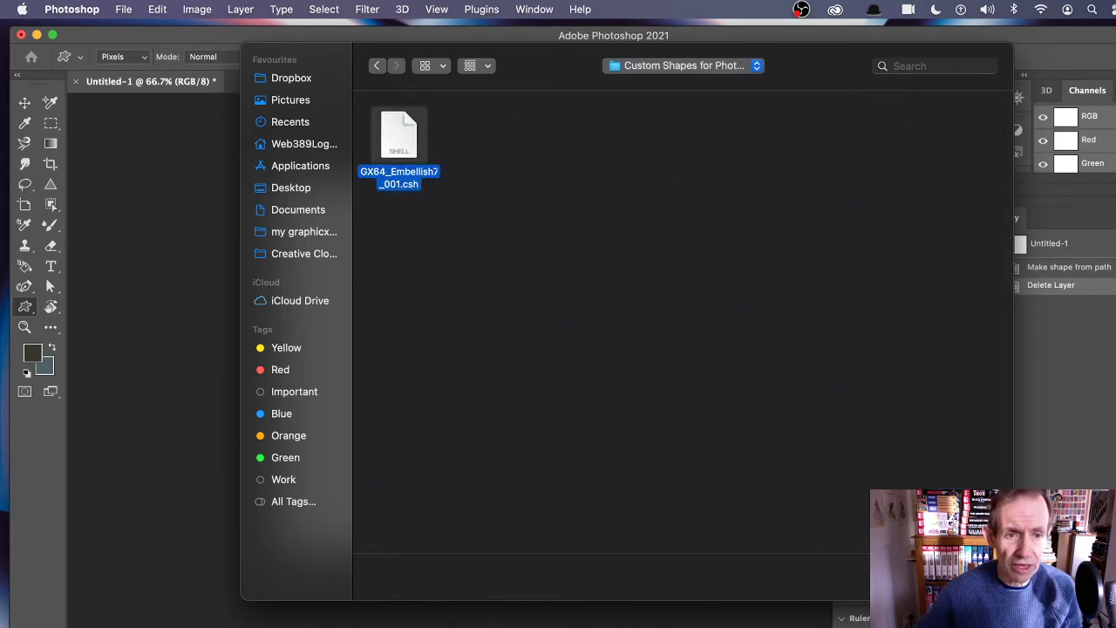
{"action": "key", "text": "Return"}
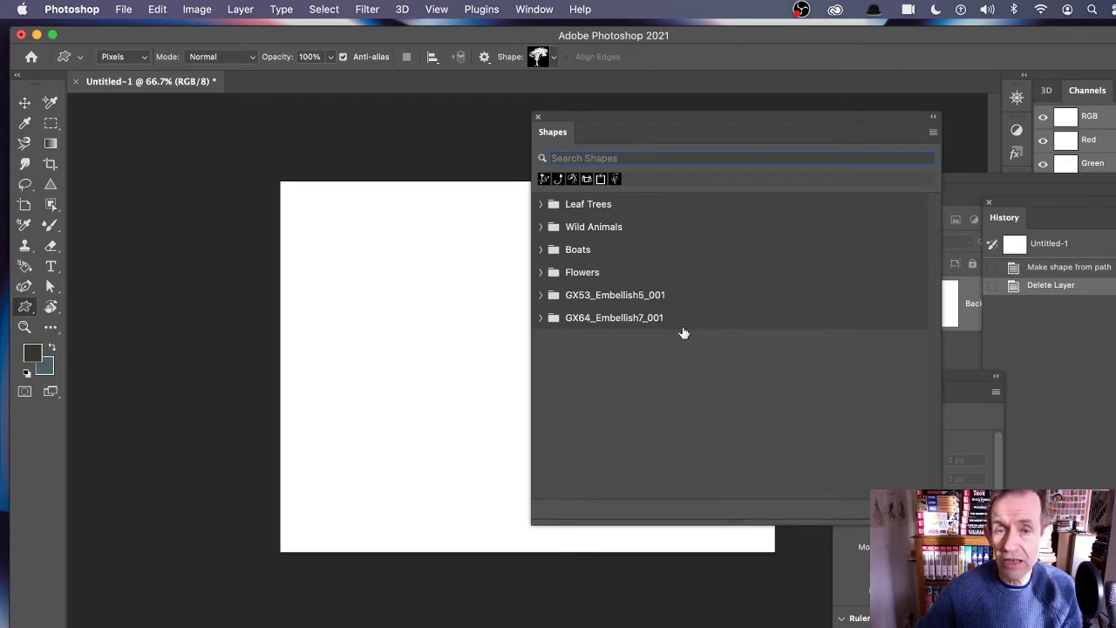
{"action": "left_click", "coordinate": [540, 318]}
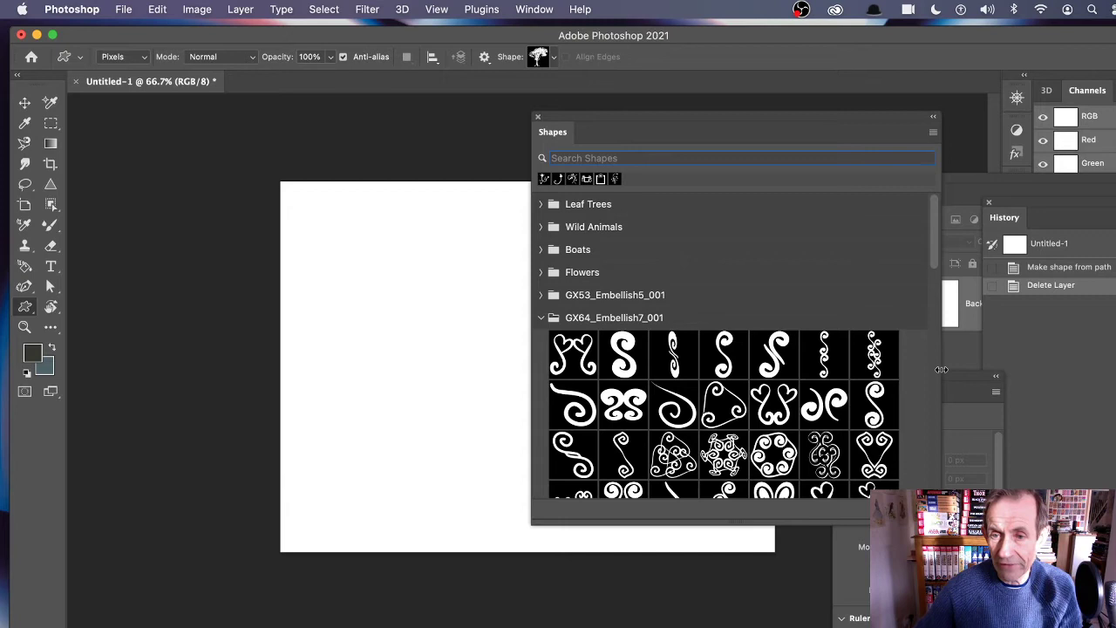
{"action": "left_click", "coordinate": [538, 117]}
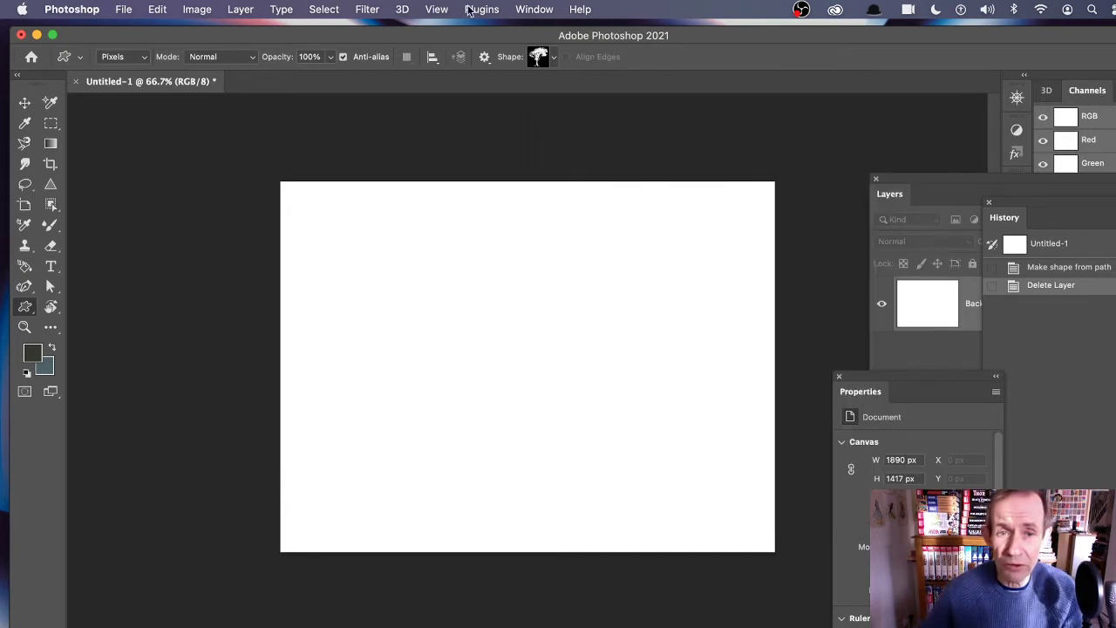
- Reopen the Shapes panel via Window > Shapes and show its options menu
{"action": "left_click", "coordinate": [534, 10]}
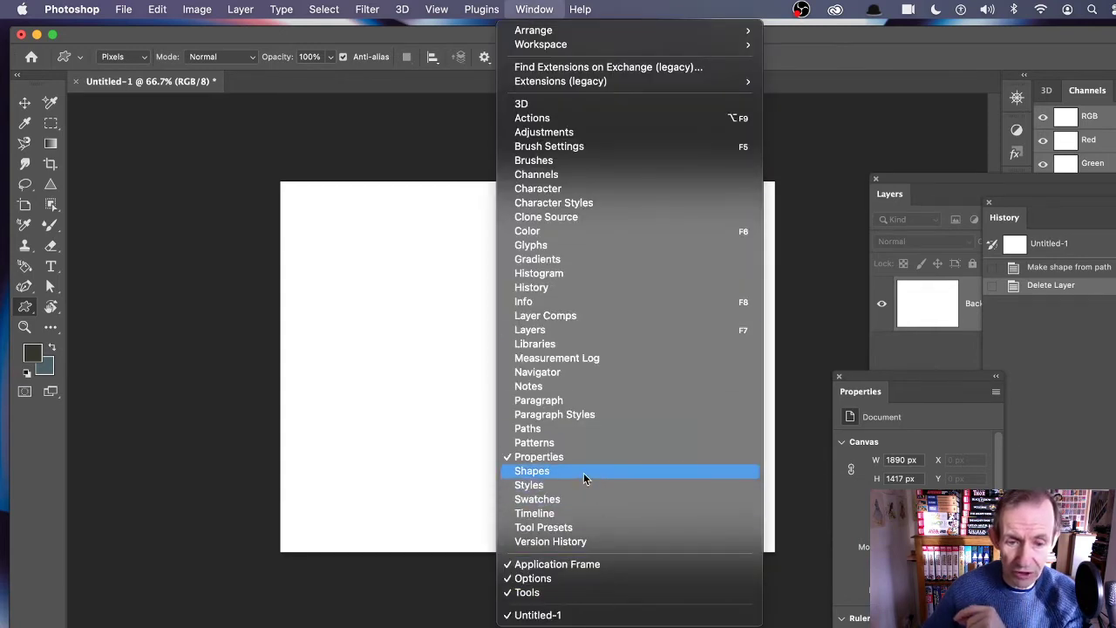
{"action": "left_click", "coordinate": [584, 475]}
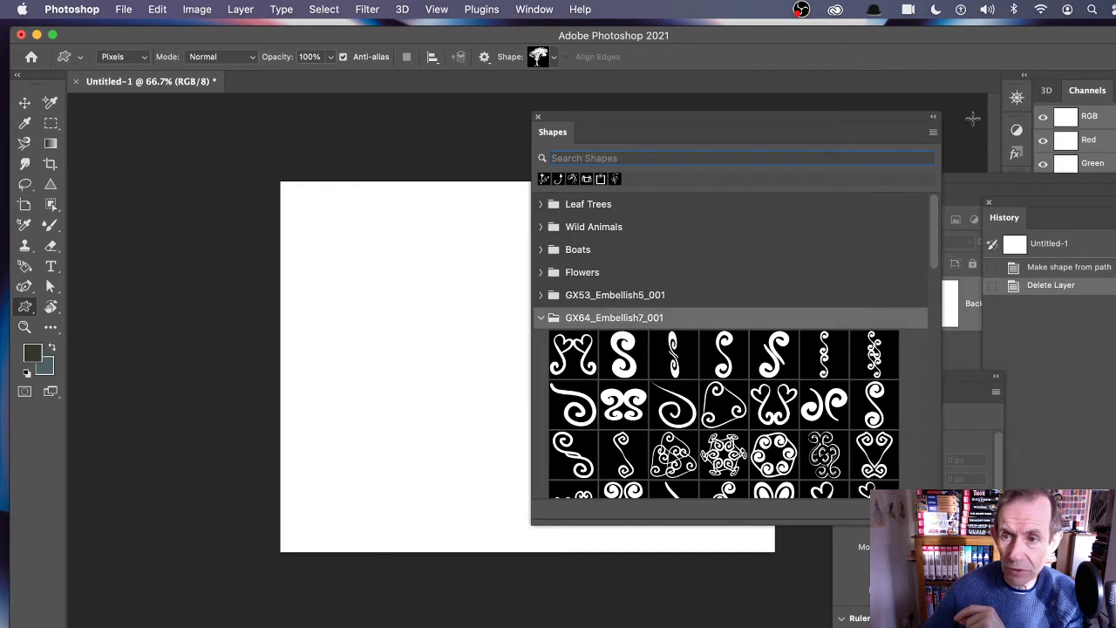
{"action": "left_click", "coordinate": [934, 134]}
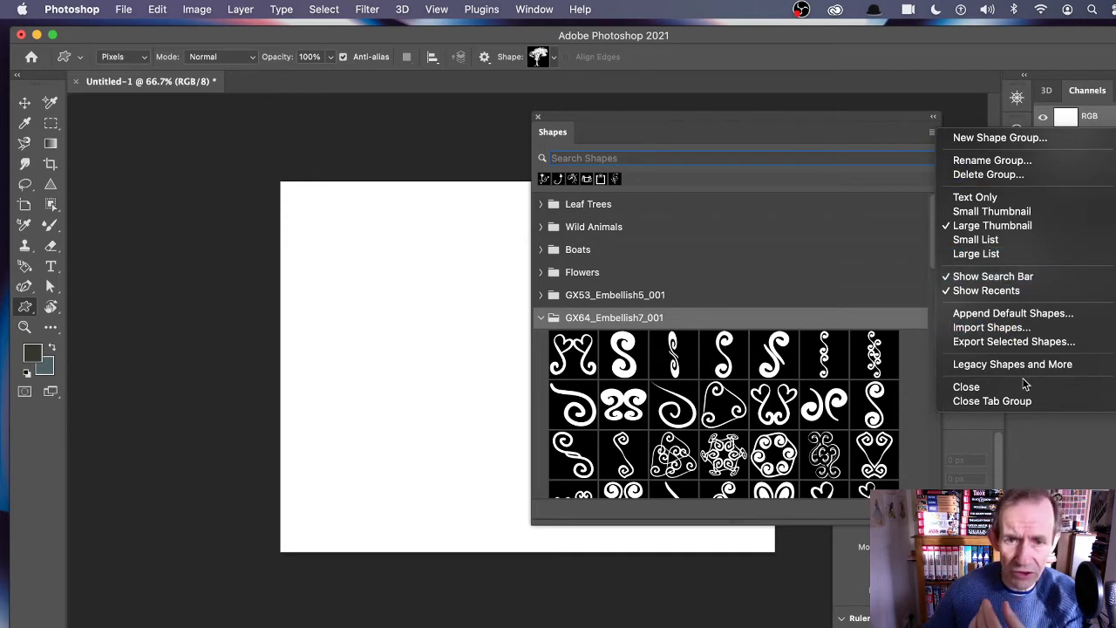
- Close the Shapes panel and open the options-bar shape picker's gear menu
{"action": "left_click", "coordinate": [539, 120]}
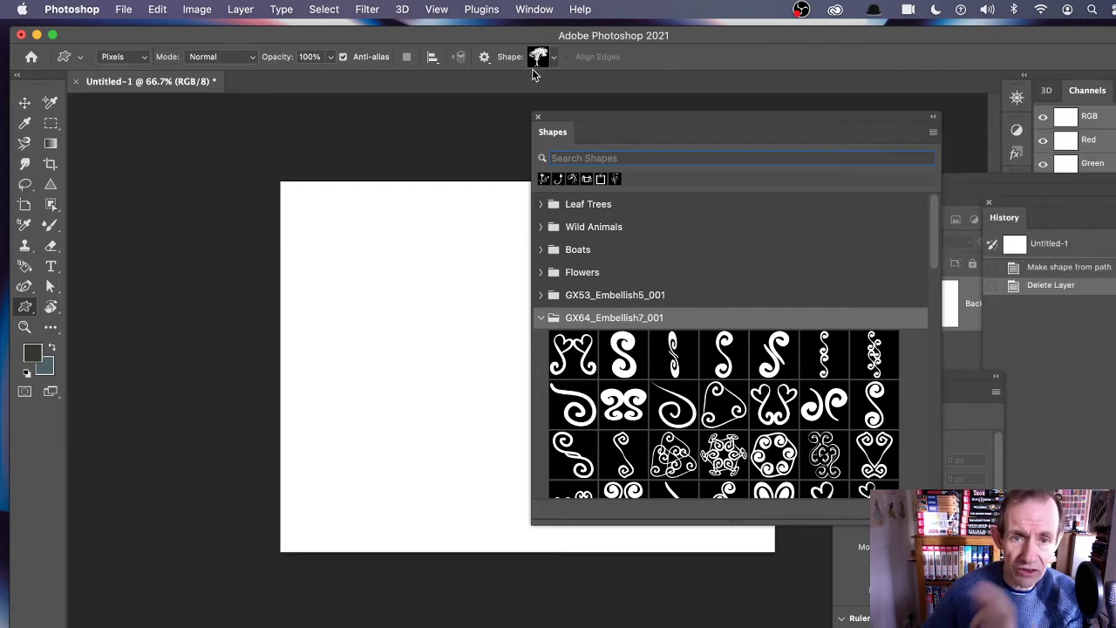
{"action": "left_click", "coordinate": [539, 117]}
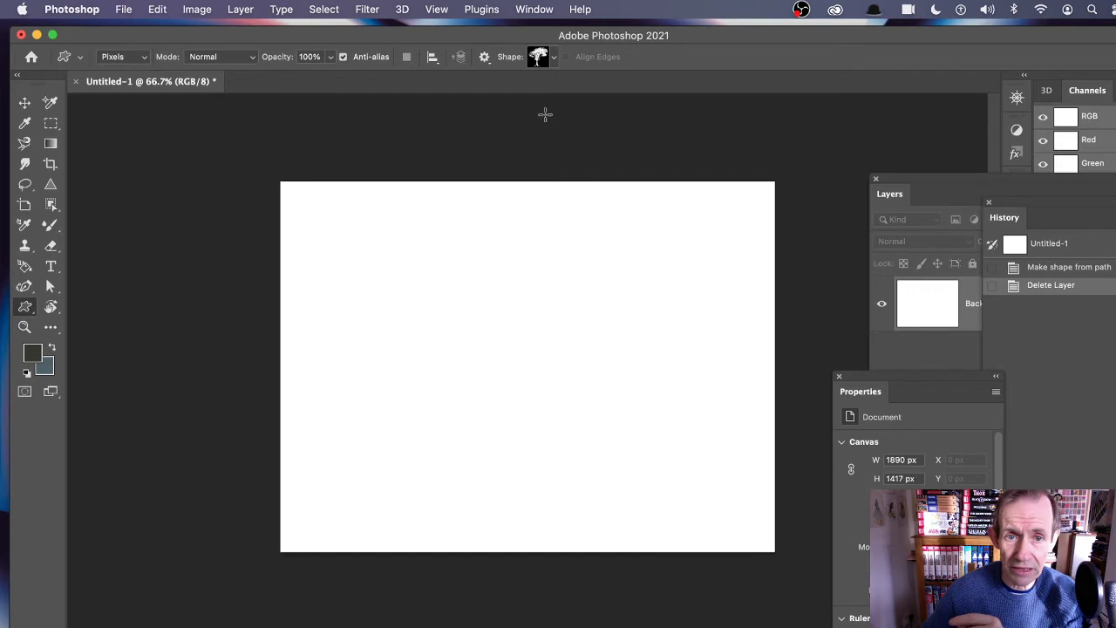
{"action": "left_click", "coordinate": [555, 58]}
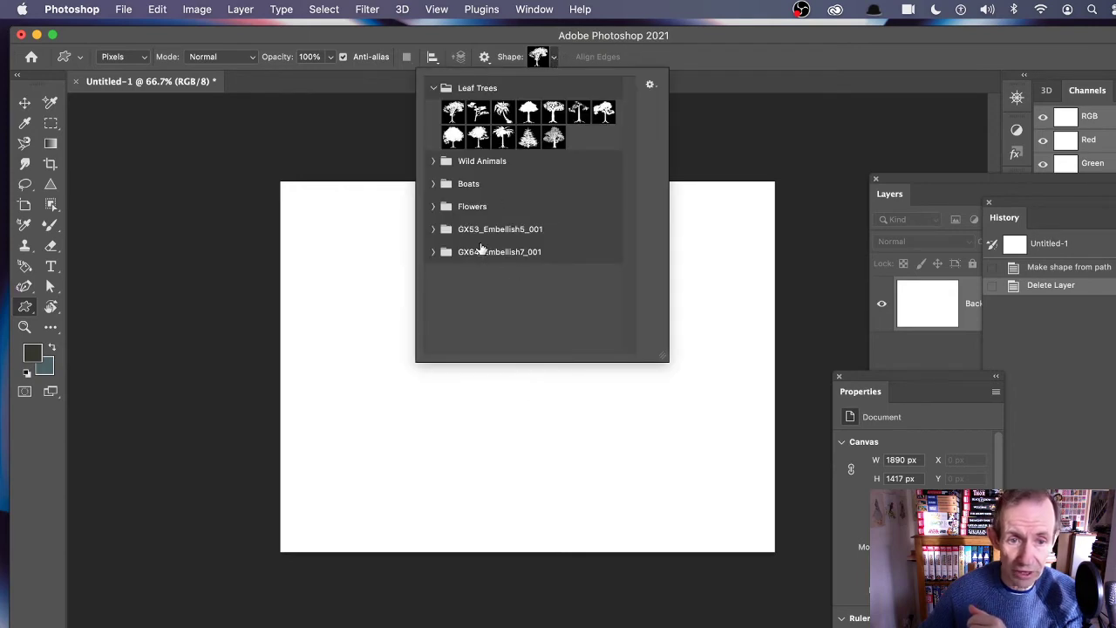
{"action": "left_click", "coordinate": [652, 86]}
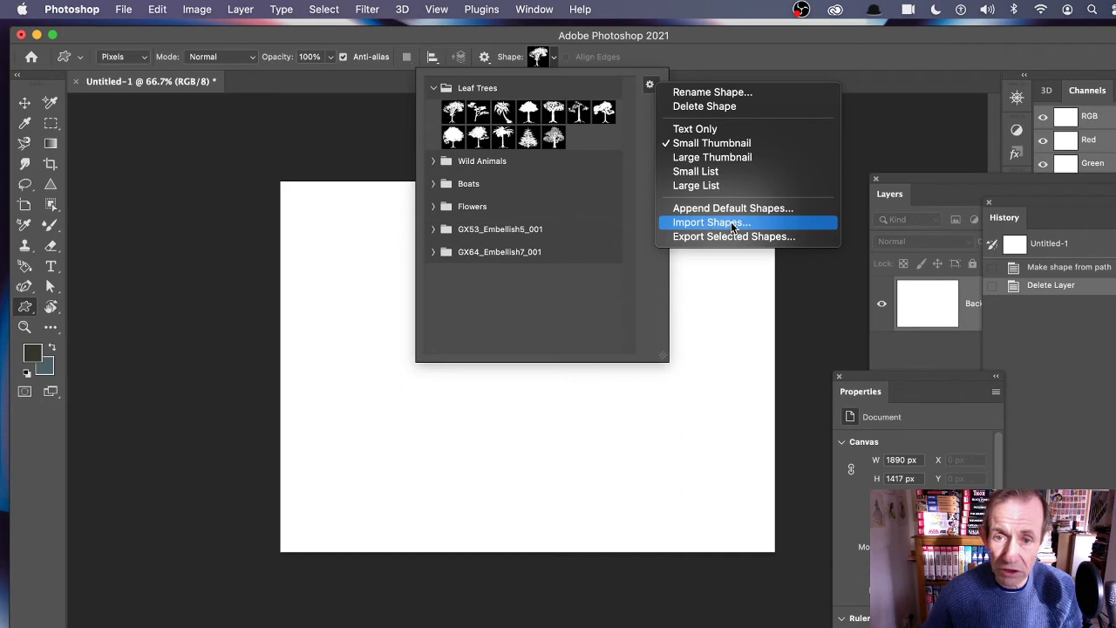
- Import GX115_Abstractions_001.csh from Tribals - 115 > Custom shapes for Photoshop
{"action": "left_click", "coordinate": [732, 223]}
{"action": "left_click", "coordinate": [679, 67]}
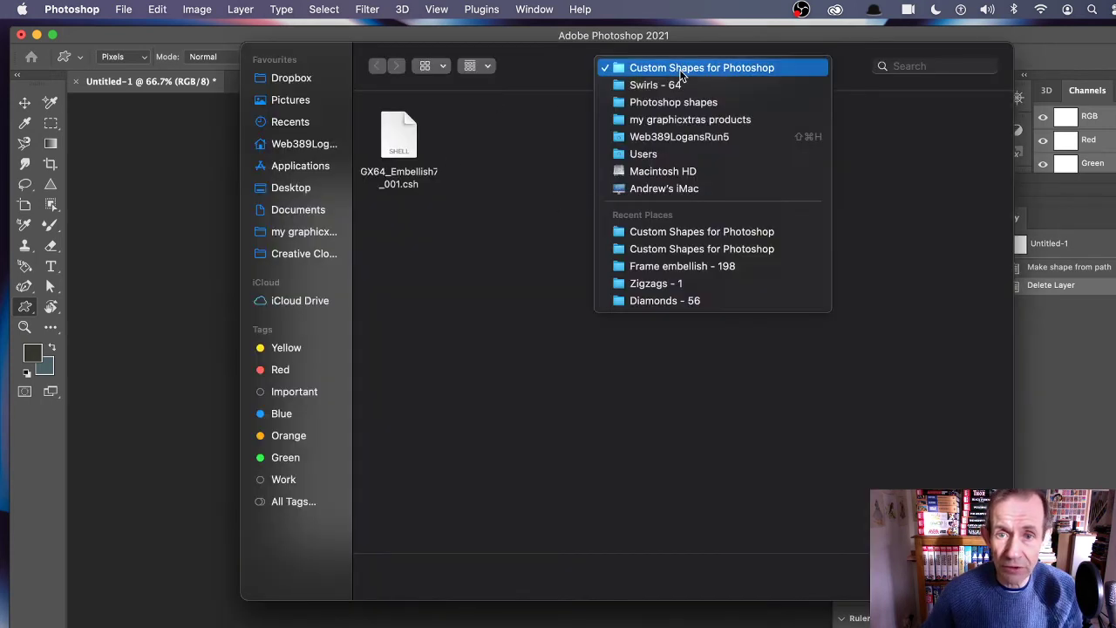
{"action": "left_click", "coordinate": [680, 100]}
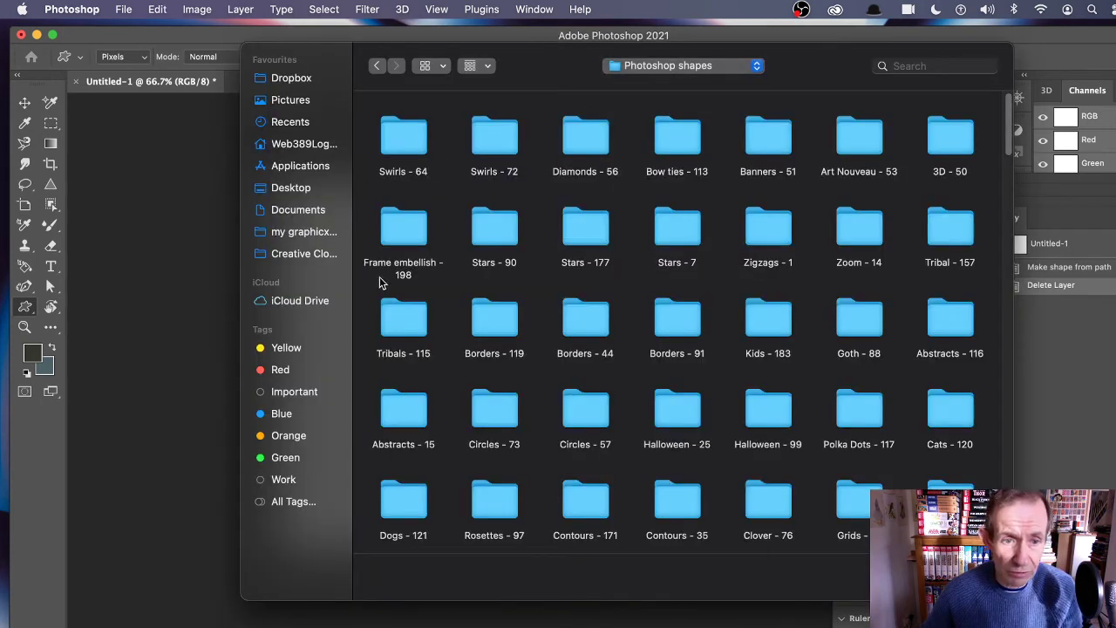
{"action": "left_click", "coordinate": [405, 327]}
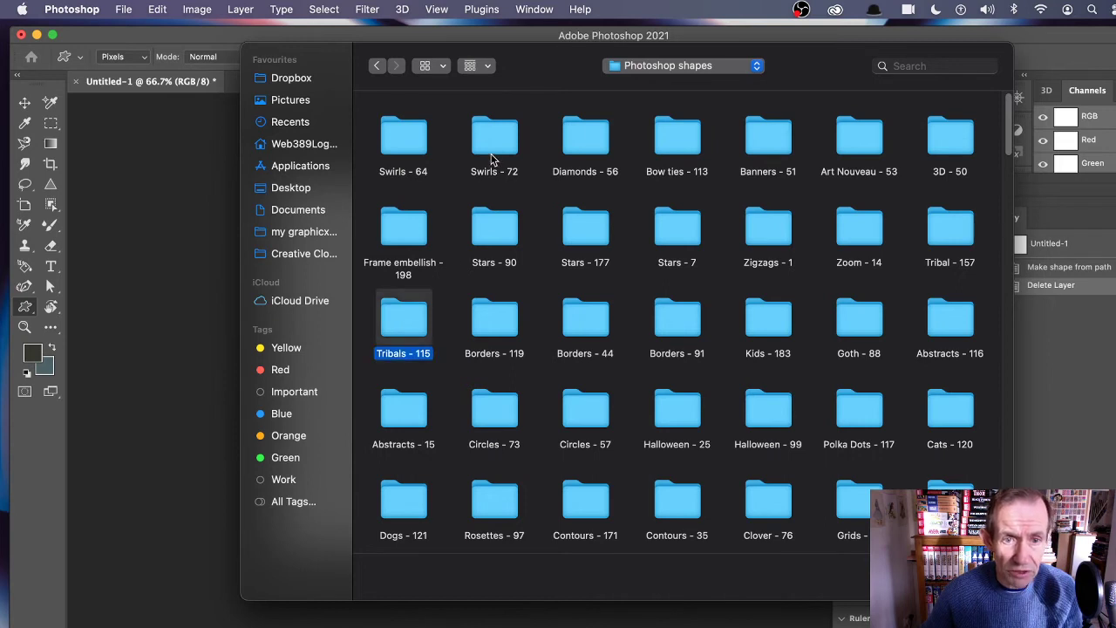
{"action": "double_click", "coordinate": [399, 336]}
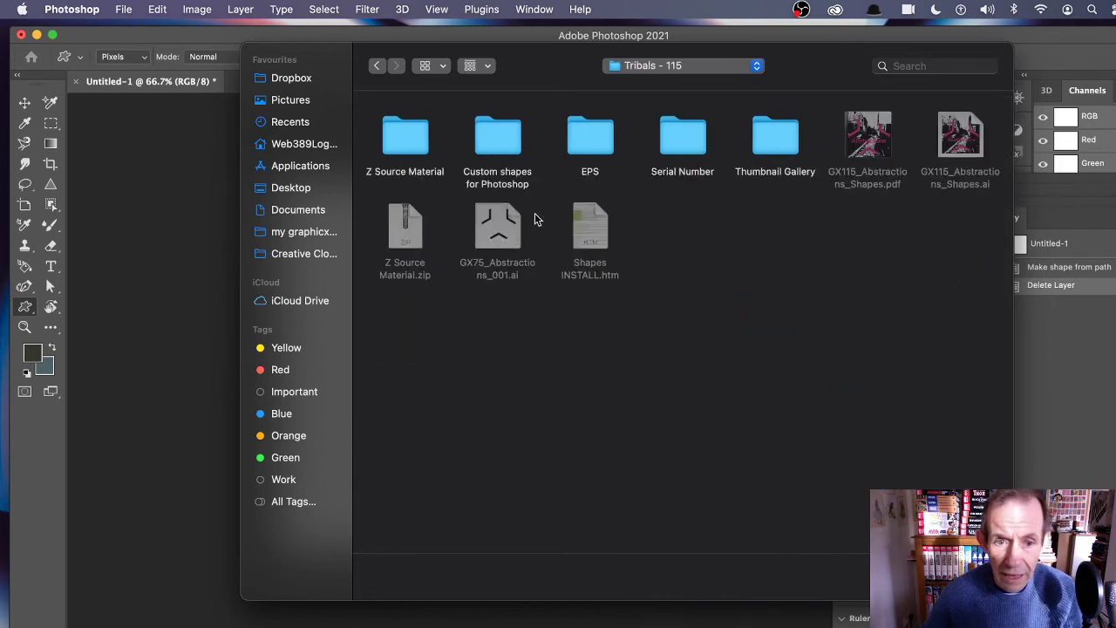
{"action": "double_click", "coordinate": [513, 146]}
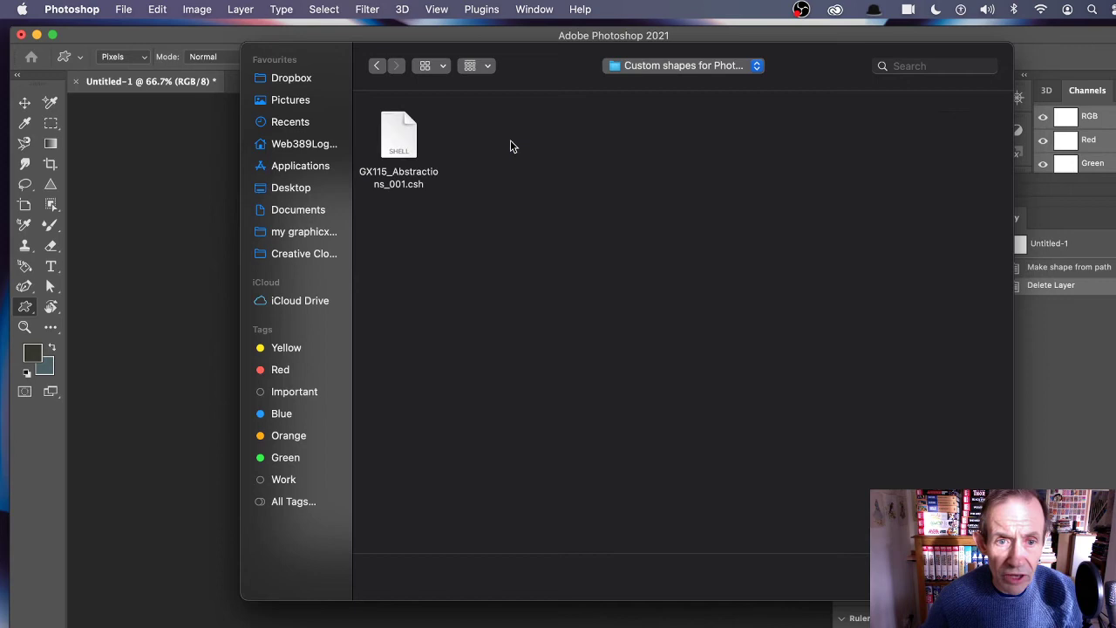
{"action": "left_click", "coordinate": [401, 135]}
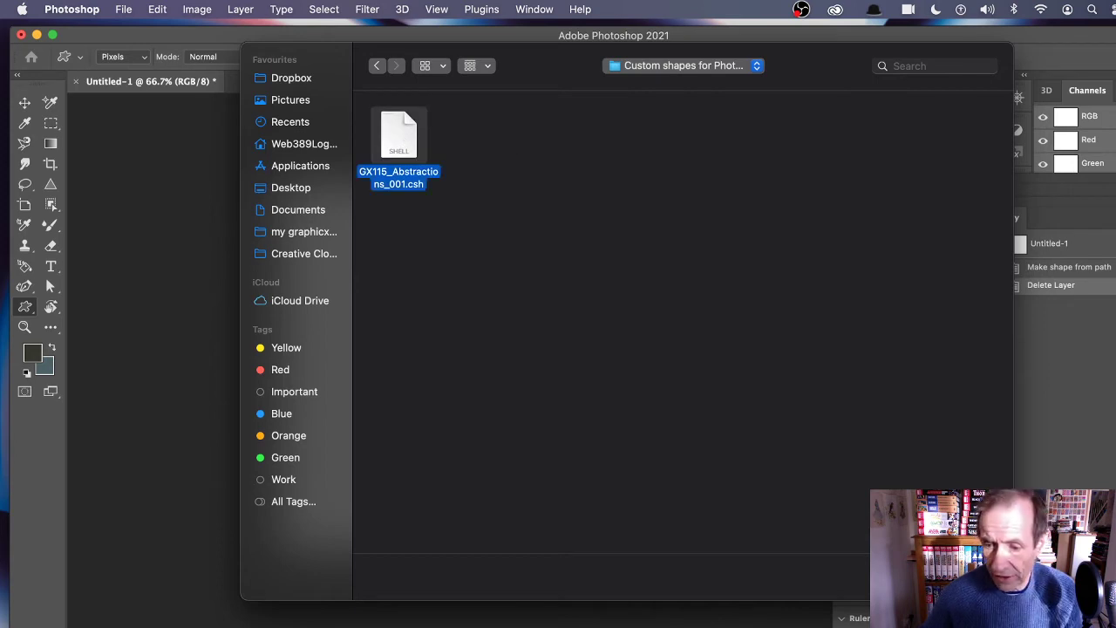
{"action": "key", "text": "Return"}
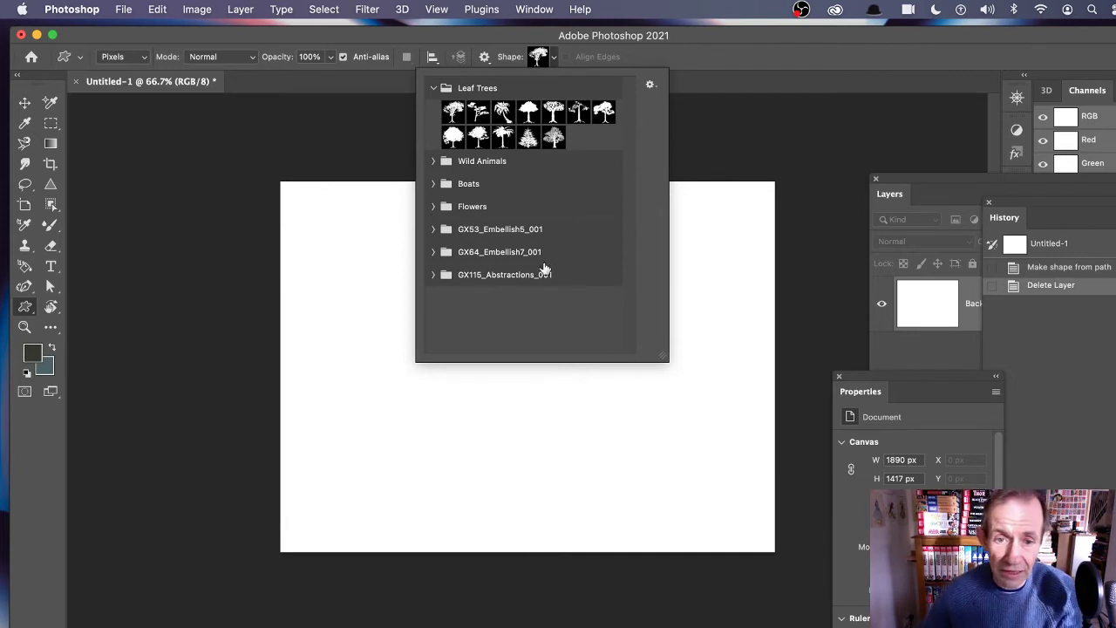
{"action": "right_click", "coordinate": [521, 276]}
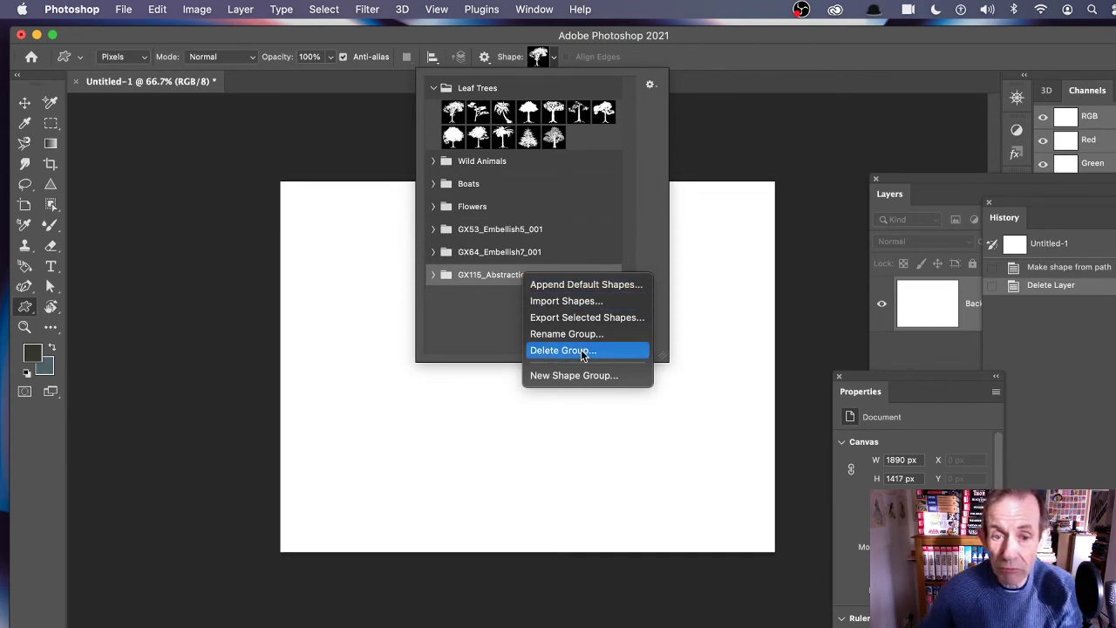
{"action": "left_click", "coordinate": [652, 85]}
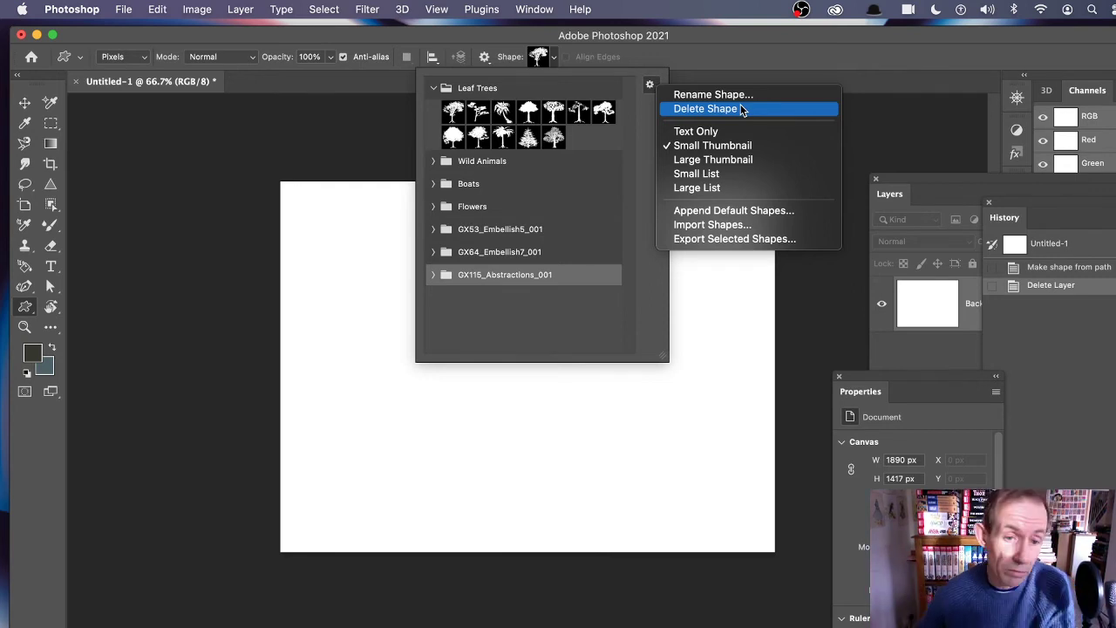
{"action": "right_click", "coordinate": [536, 276]}
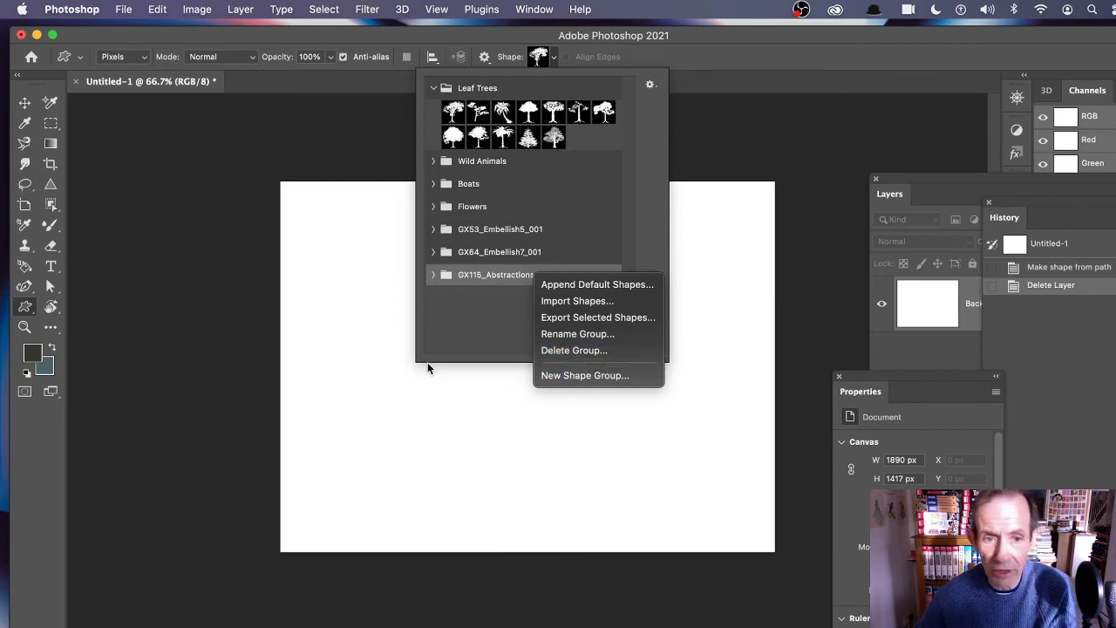
{"action": "left_click", "coordinate": [470, 280]}
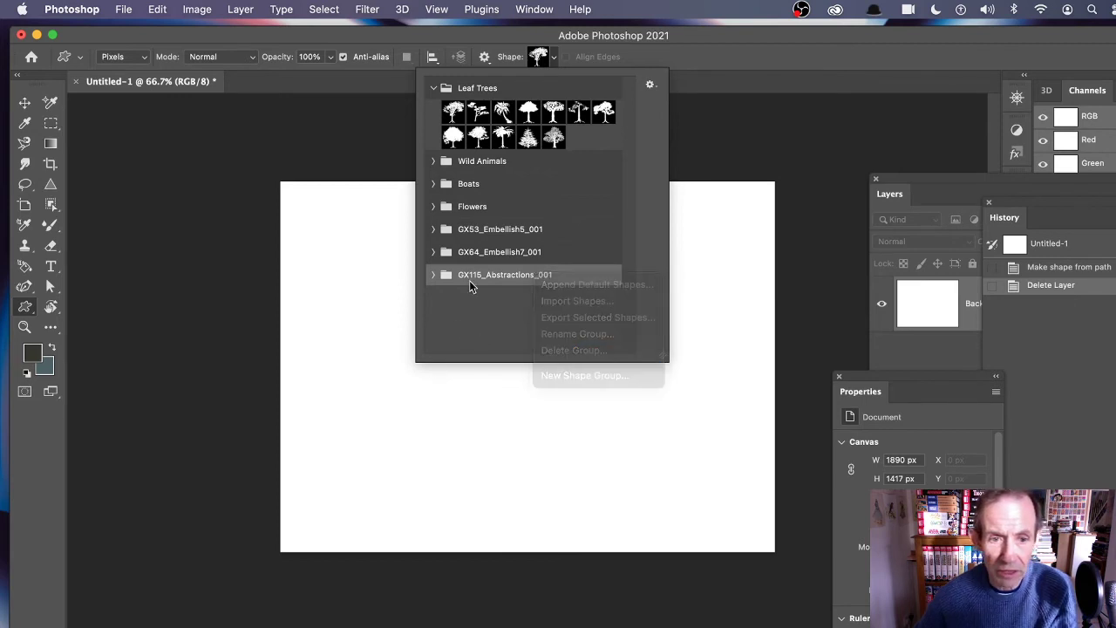
- Expand GX64_Embellish7_001 and draw a large double swirl on the canvas's left
{"action": "left_click", "coordinate": [433, 251]}
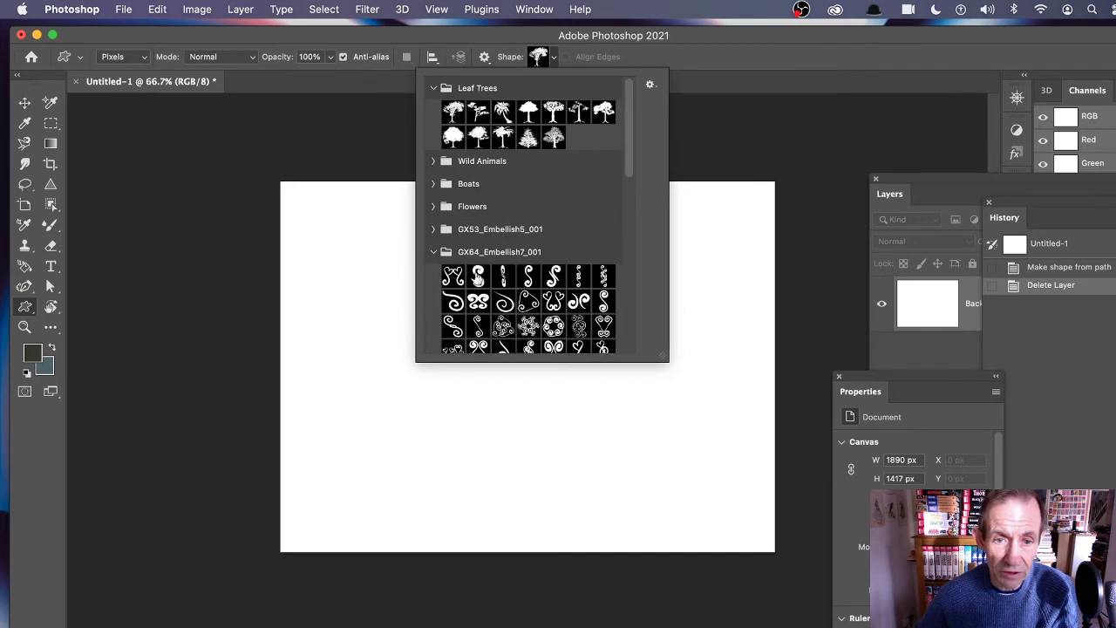
{"action": "left_click_drag", "start_coordinate": [626, 148], "coordinate": [640, 192]}
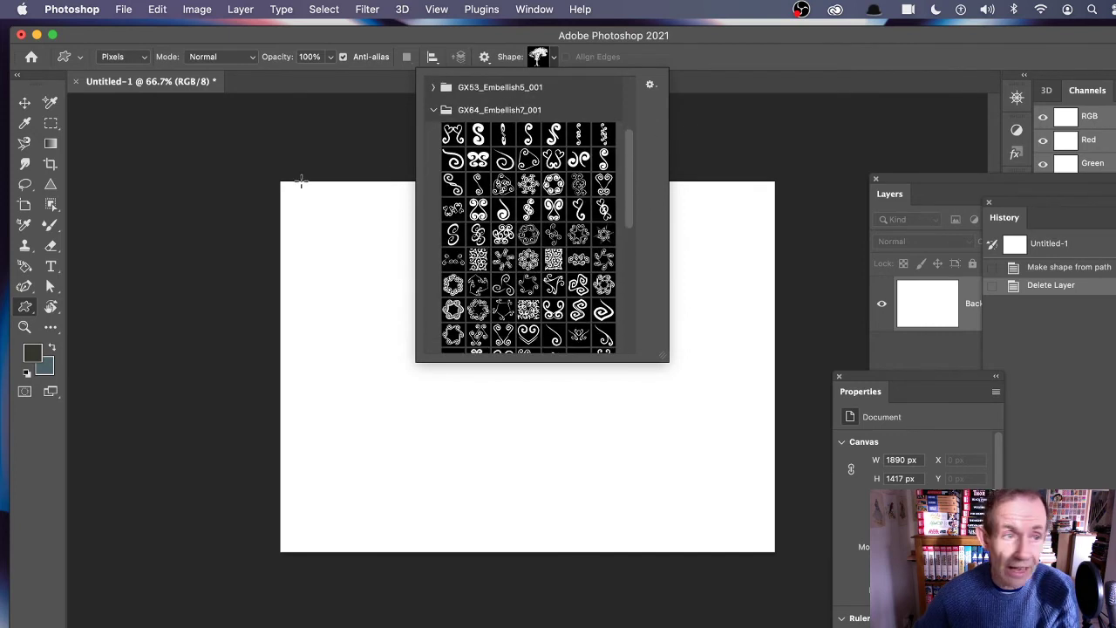
{"action": "left_click", "coordinate": [480, 211]}
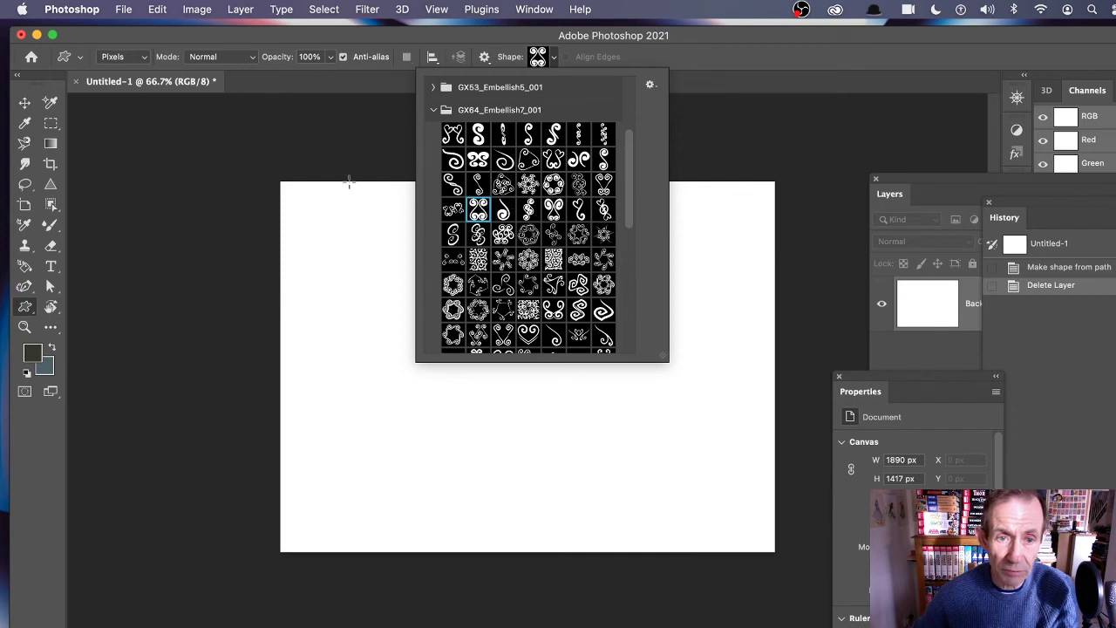
{"action": "left_click_drag", "start_coordinate": [330, 207], "coordinate": [586, 511]}
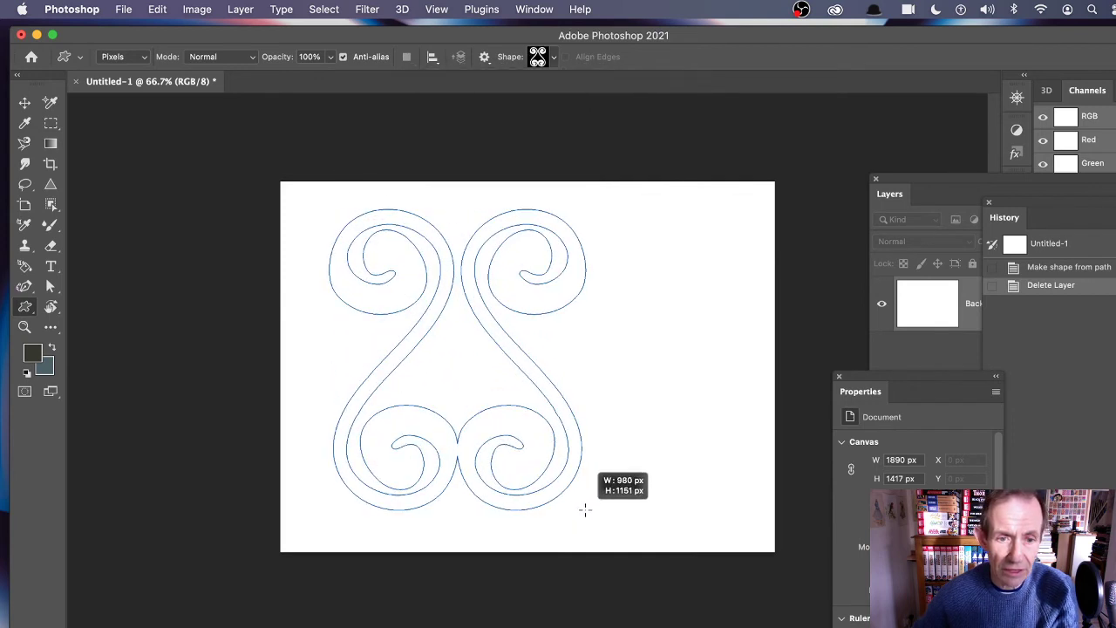
- Draw the rosette swirl at the canvas's right edge
{"action": "left_click", "coordinate": [553, 57]}
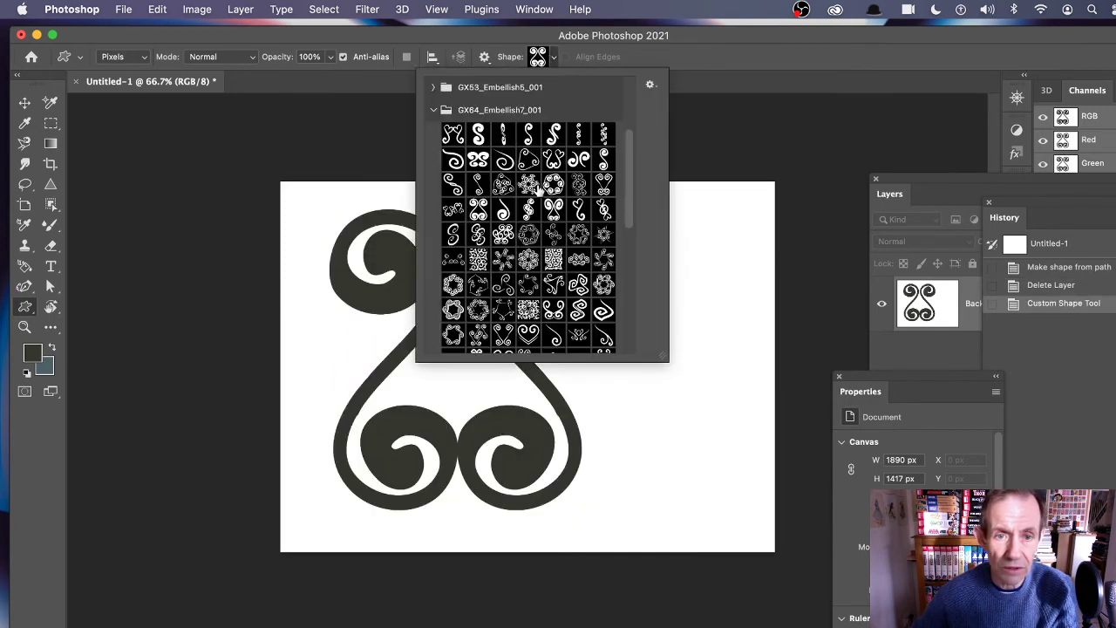
{"action": "left_click", "coordinate": [529, 183]}
{"action": "left_click", "coordinate": [724, 200]}
{"action": "left_click_drag", "start_coordinate": [686, 187], "coordinate": [883, 331]}
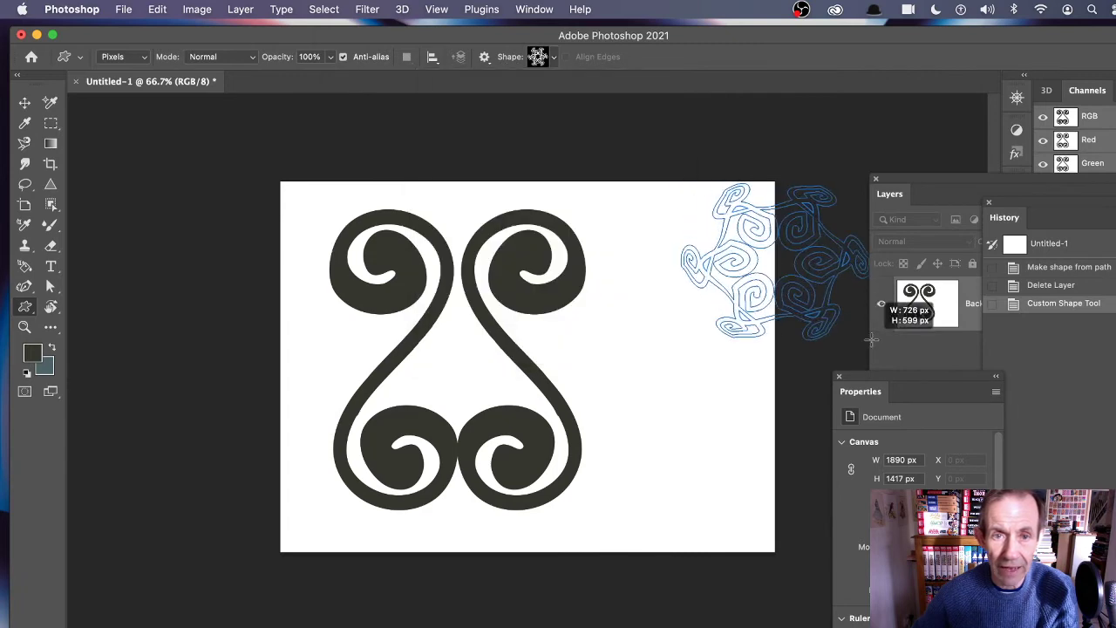
- Draw the S-shaped swirl in the canvas's lower right
{"action": "left_click", "coordinate": [549, 58]}
{"action": "left_click", "coordinate": [549, 133]}
{"action": "left_click", "coordinate": [709, 91]}
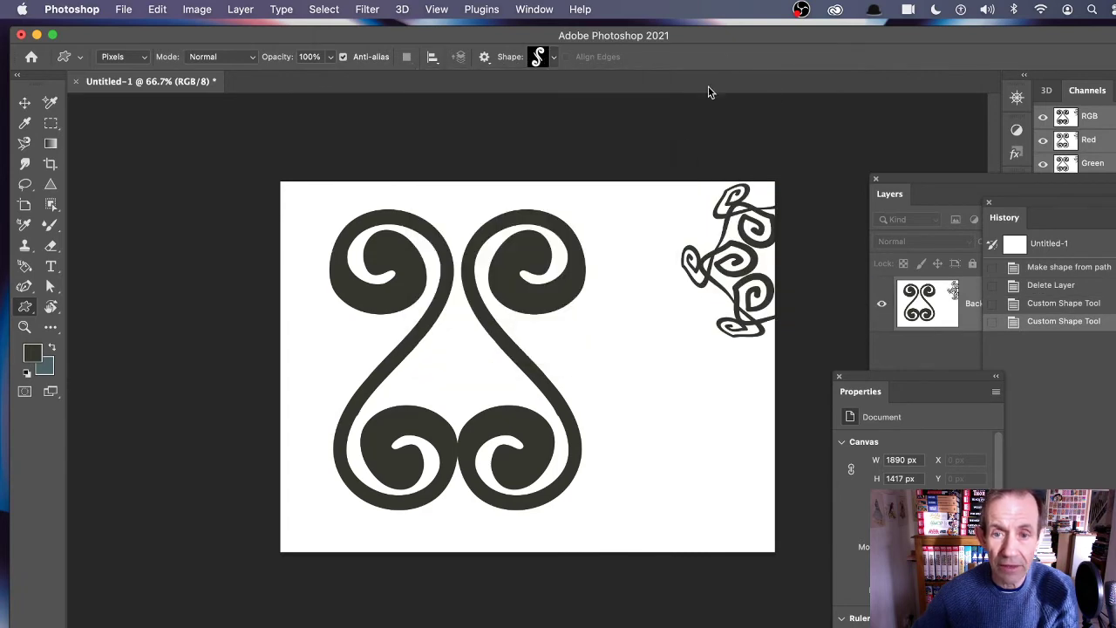
{"action": "left_click_drag", "start_coordinate": [597, 279], "coordinate": [711, 550]}
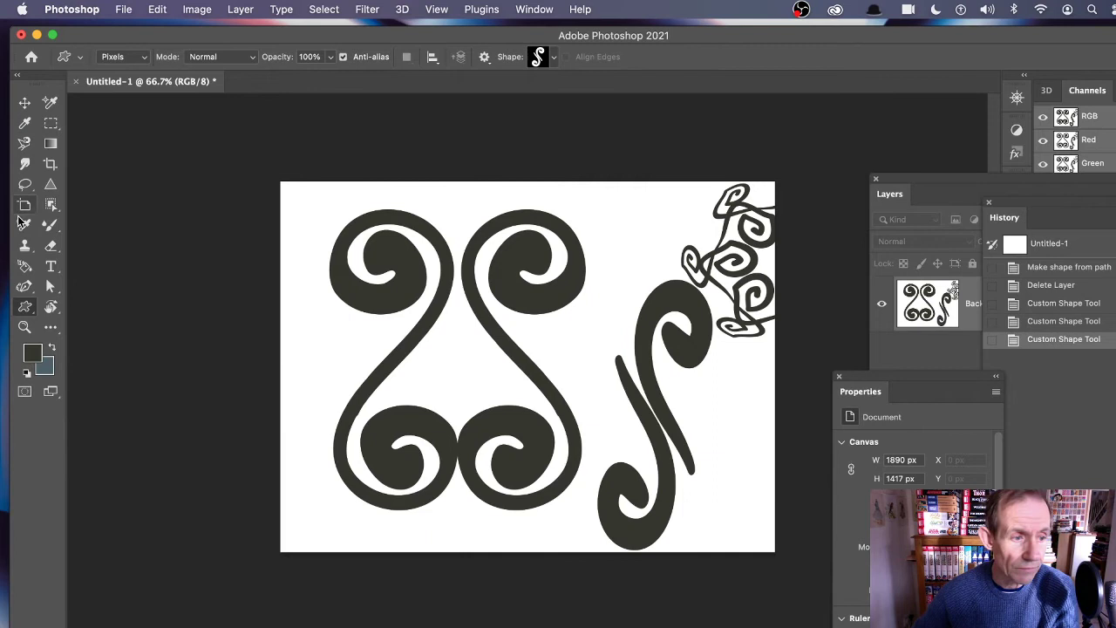
{"action": "left_click", "coordinate": [554, 57]}
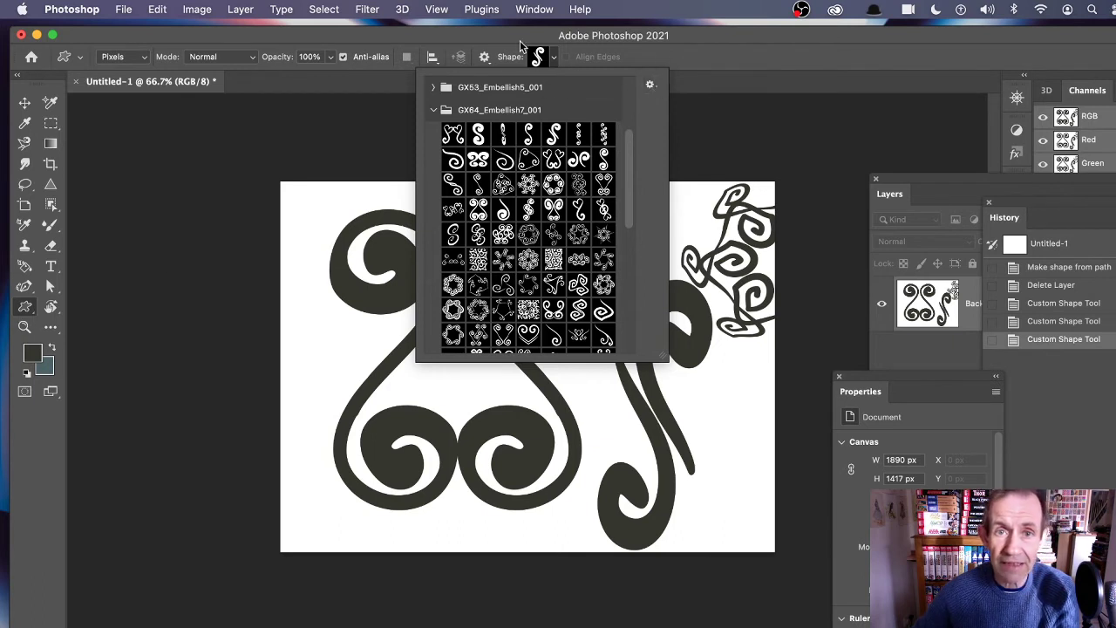
{"action": "left_click", "coordinate": [652, 86]}
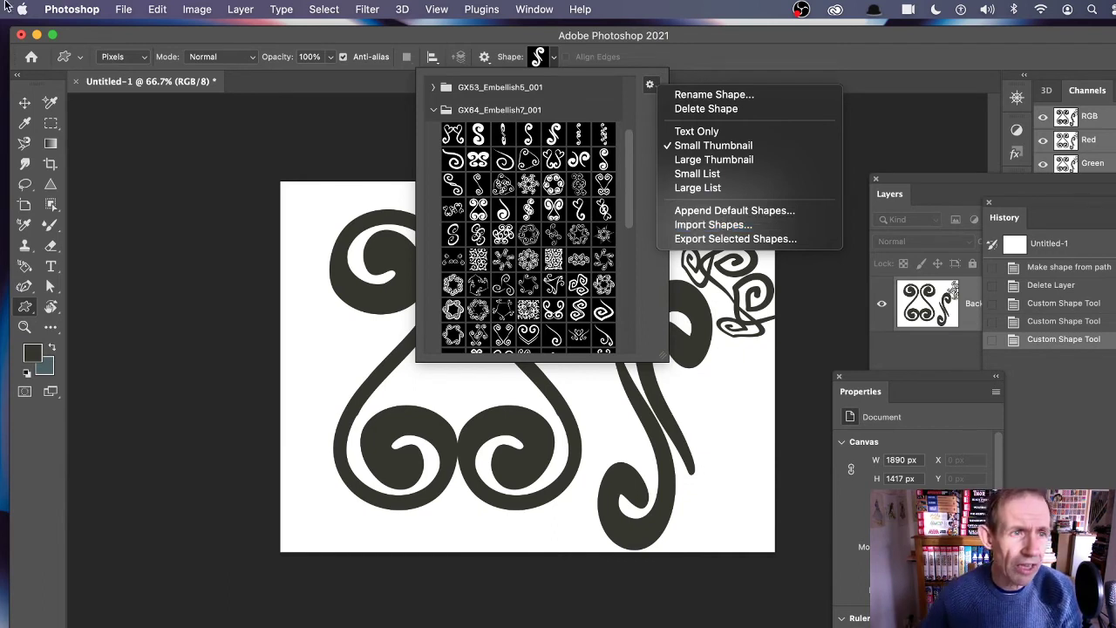
{"action": "left_click", "coordinate": [159, 8]}
{"action": "left_click", "coordinate": [159, 8]}
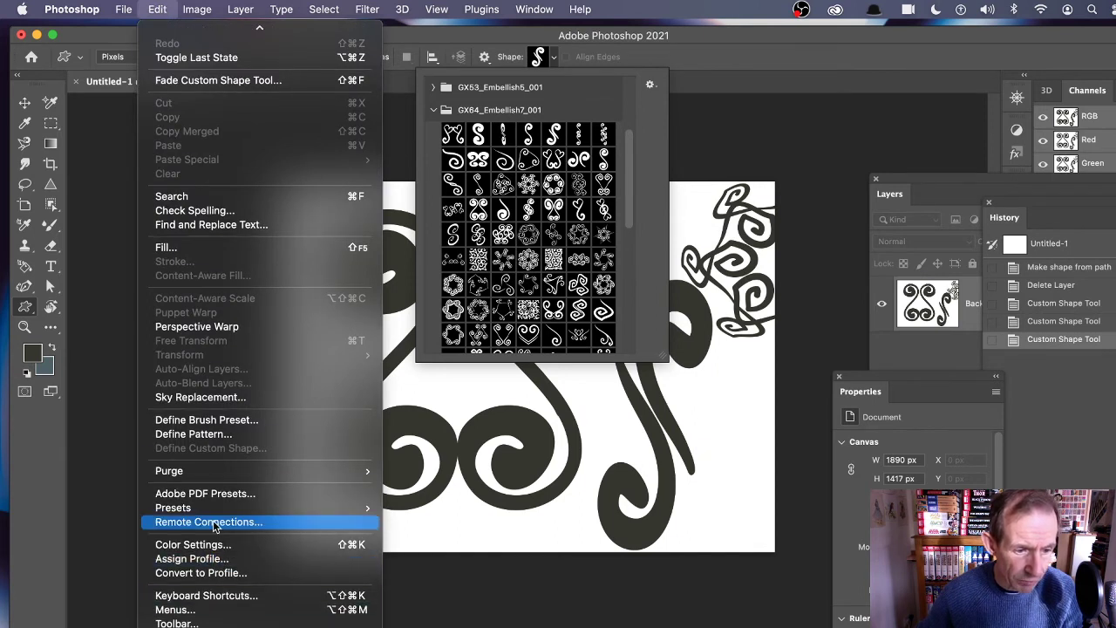
{"action": "mouse_move", "coordinate": [173, 507]}
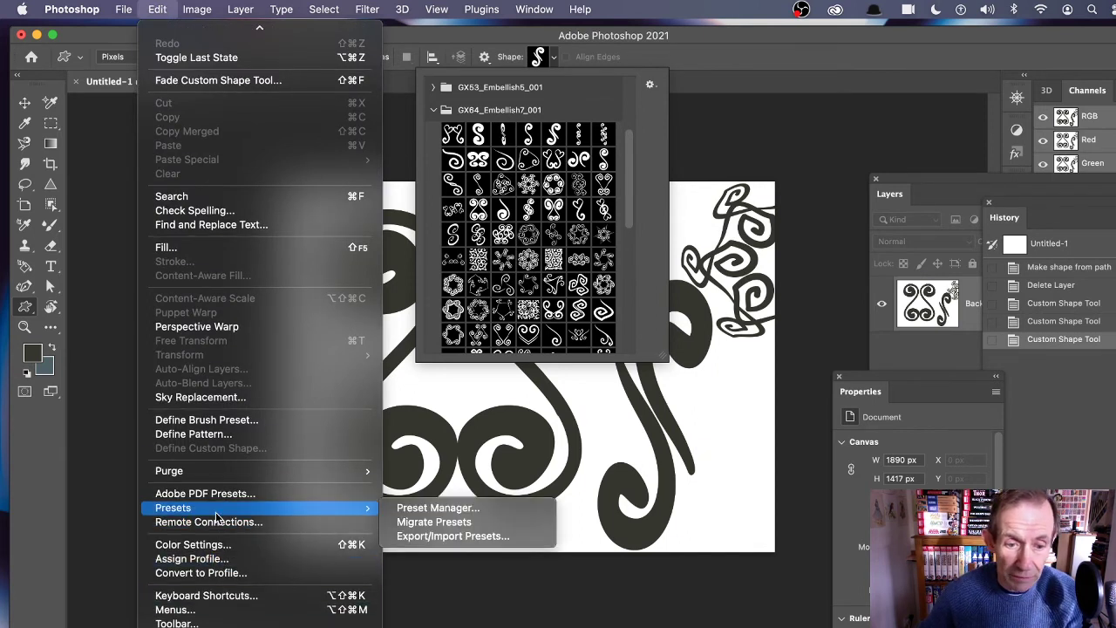
{"action": "left_click", "coordinate": [782, 7]}
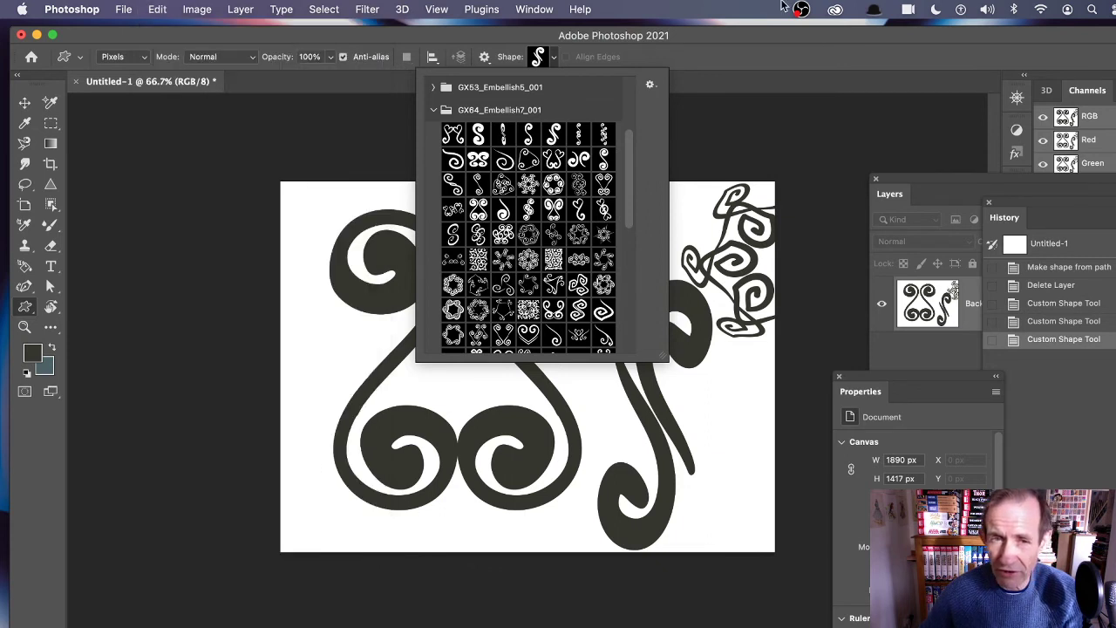